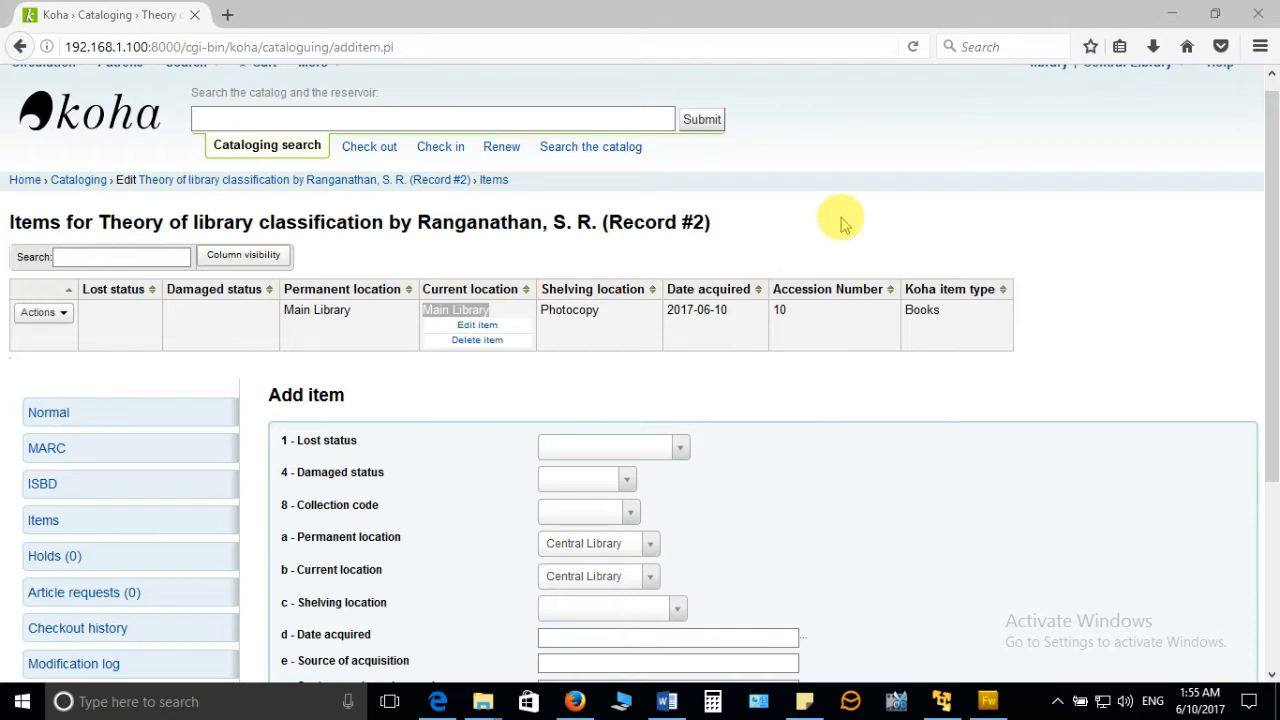
- Copy the book title "Theory of library classification" with its author's surname from the items page heading
{"action": "scroll", "coordinate": [760, 215], "scroll_direction": "up", "scroll_amount": 1}
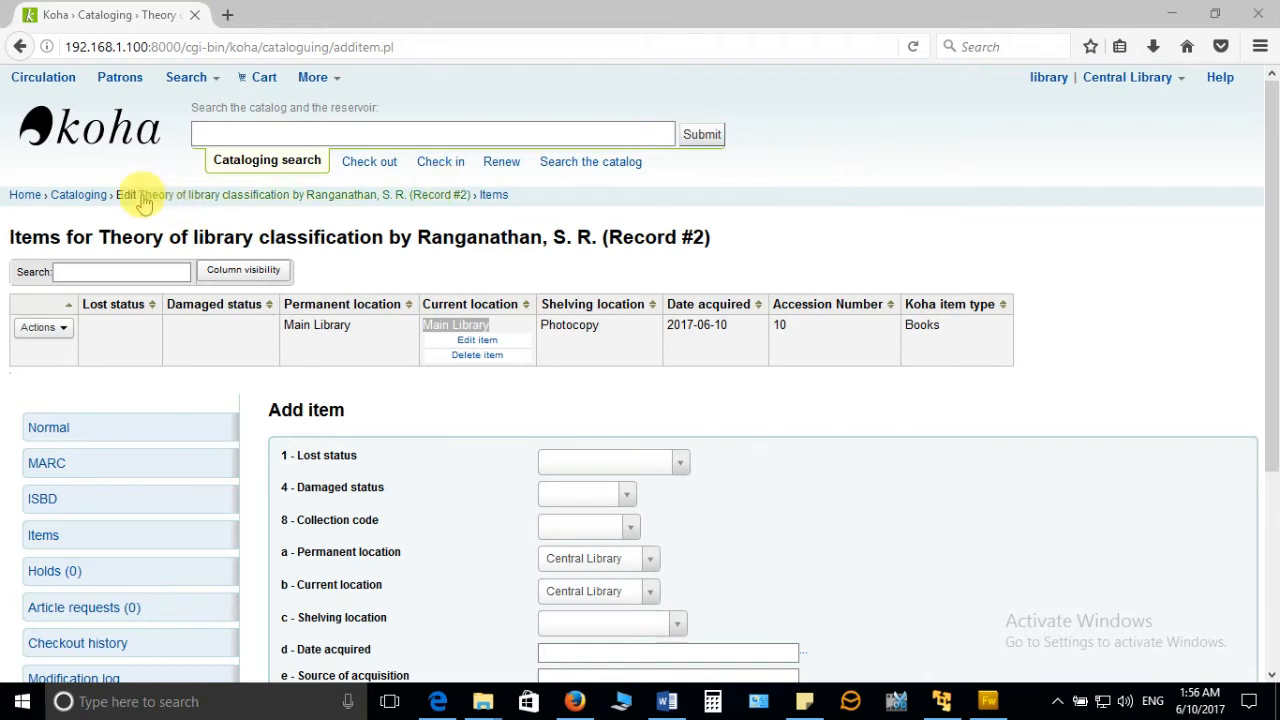
{"action": "left_click_drag", "start_coordinate": [98, 237], "coordinate": [538, 228]}
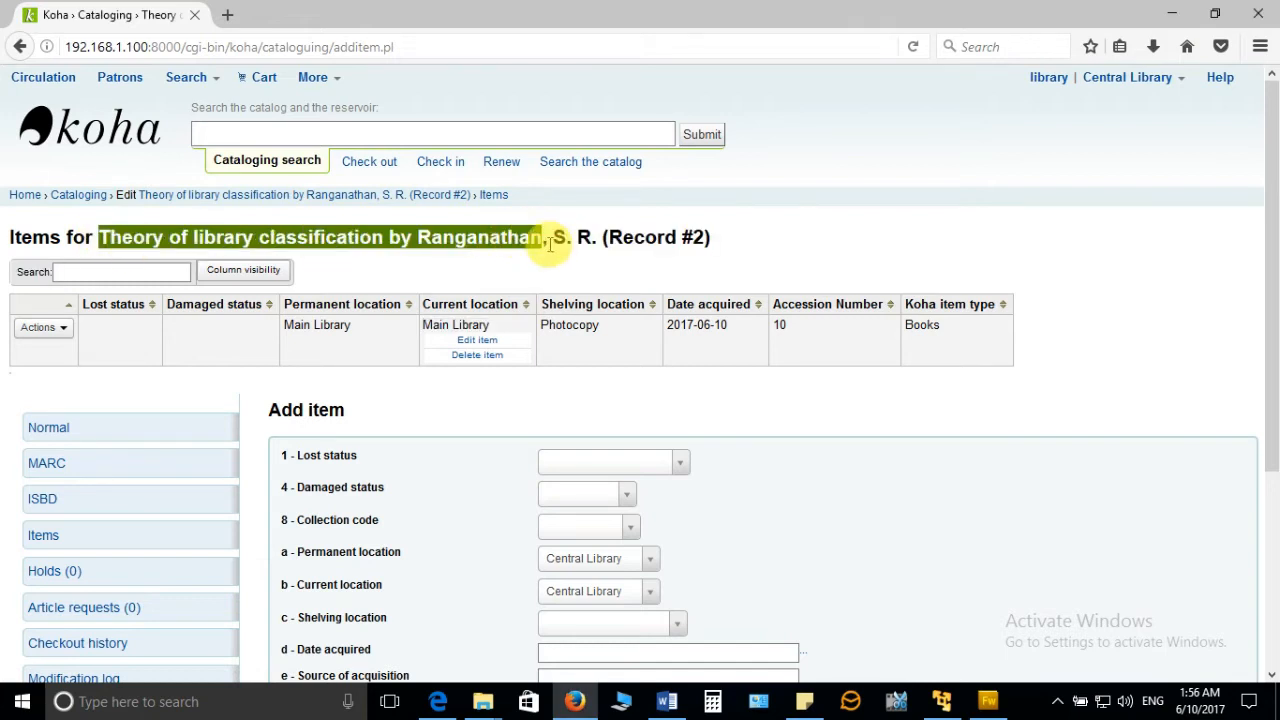
{"action": "right_click", "coordinate": [515, 240]}
{"action": "left_click", "coordinate": [548, 251]}
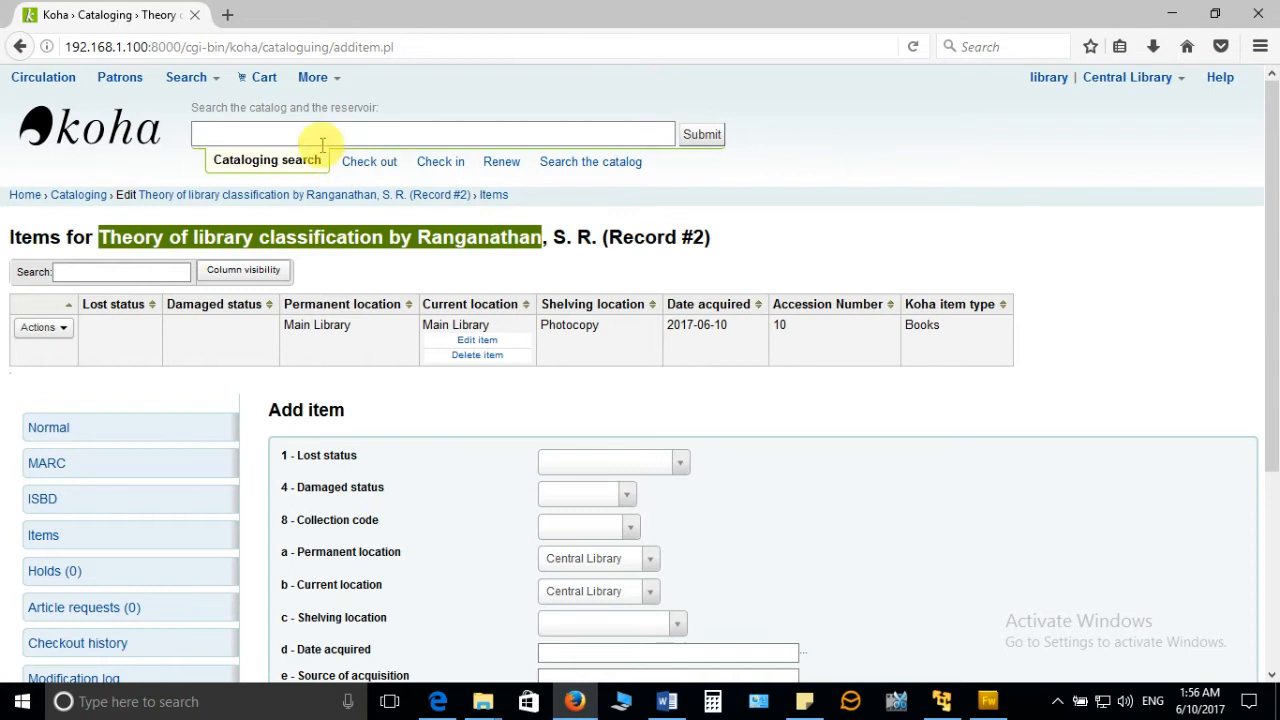
- Return to the staff home page and search the catalog for the copied book title and author
{"action": "left_click", "coordinate": [310, 134]}
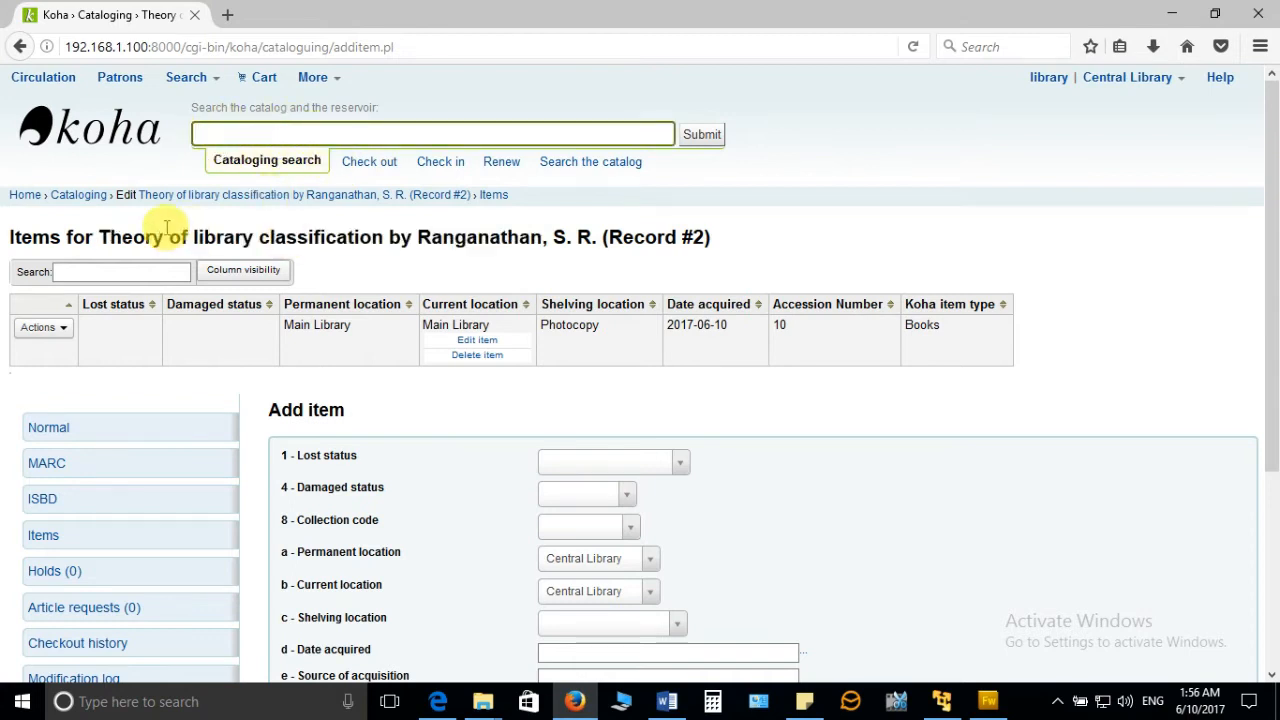
{"action": "left_click", "coordinate": [88, 142]}
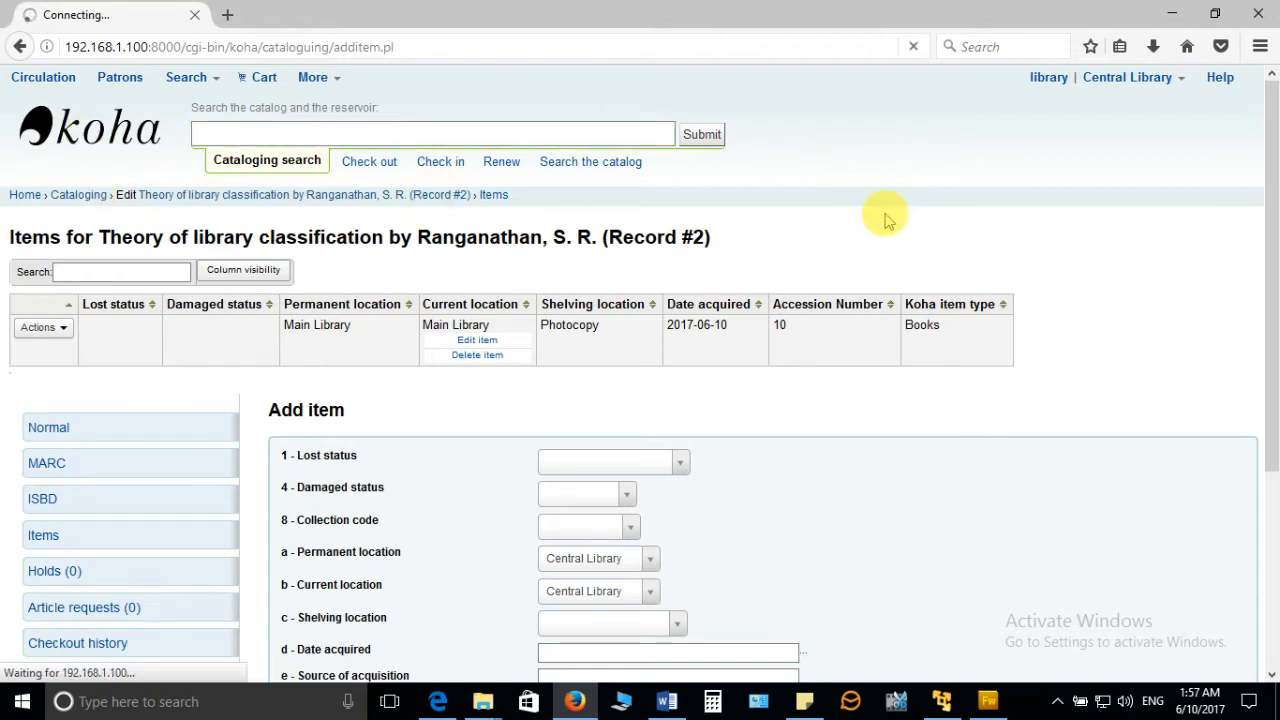
{"action": "left_click", "coordinate": [566, 164]}
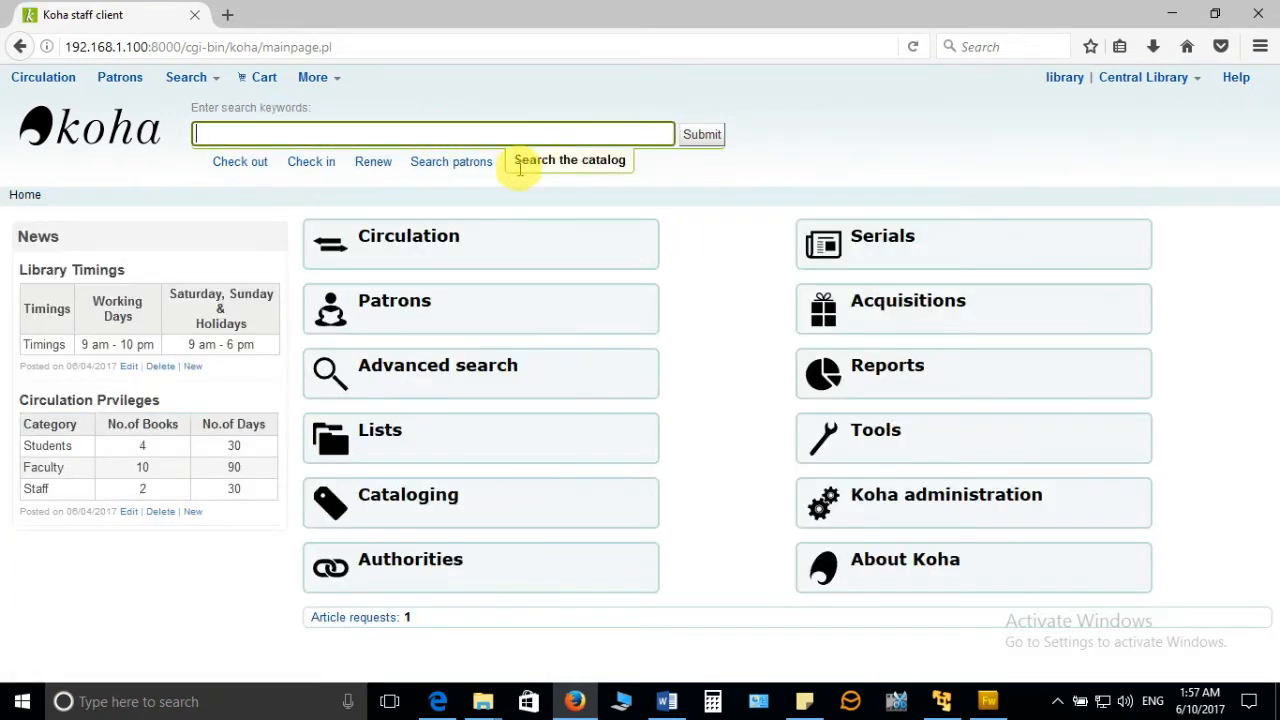
{"action": "left_click", "coordinate": [466, 130]}
{"action": "right_click", "coordinate": [470, 130]}
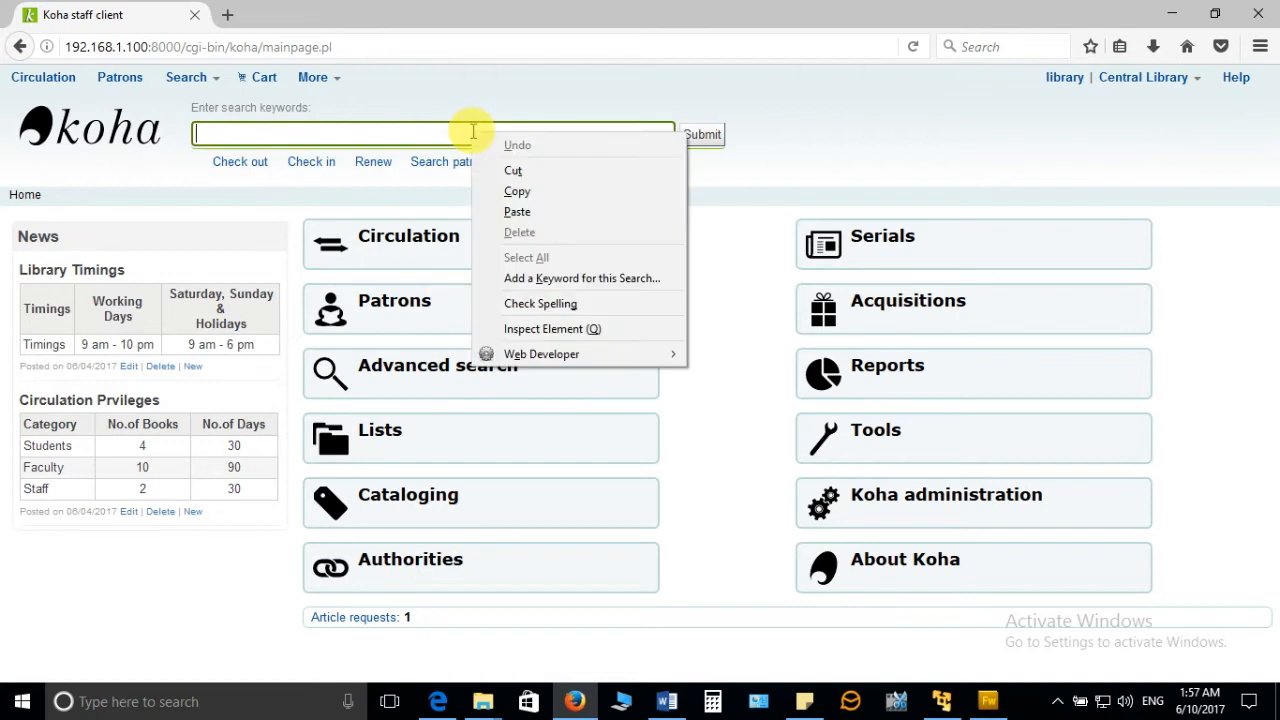
{"action": "left_click", "coordinate": [566, 209]}
{"action": "left_click", "coordinate": [706, 140]}
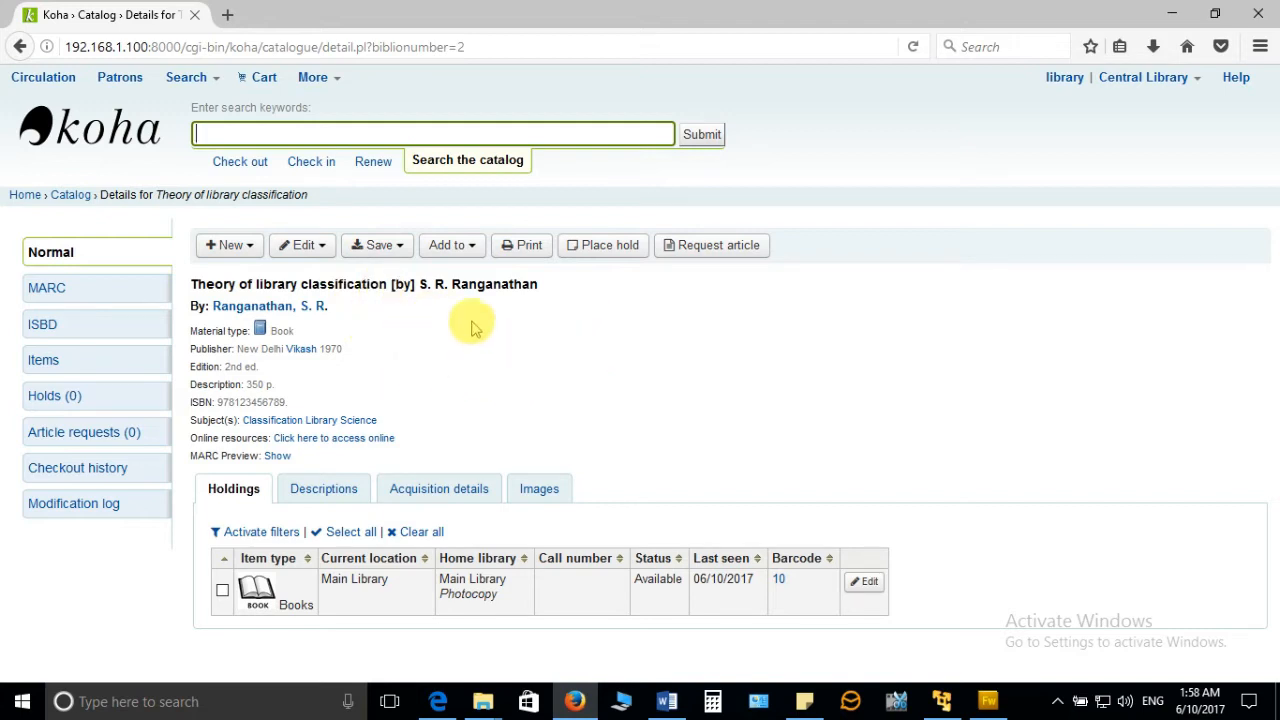
- Open the record's items for editing and enter 200 as the accession number of a new item
{"action": "left_click", "coordinate": [325, 248]}
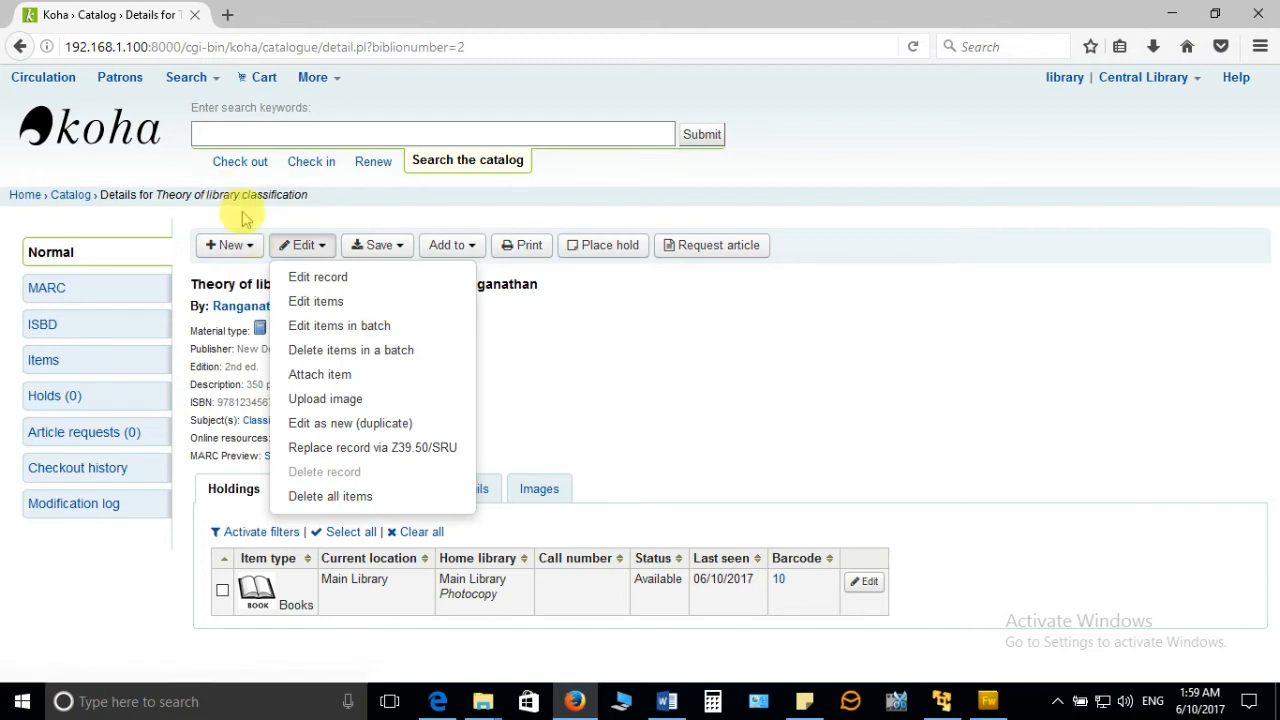
{"action": "left_click", "coordinate": [423, 301]}
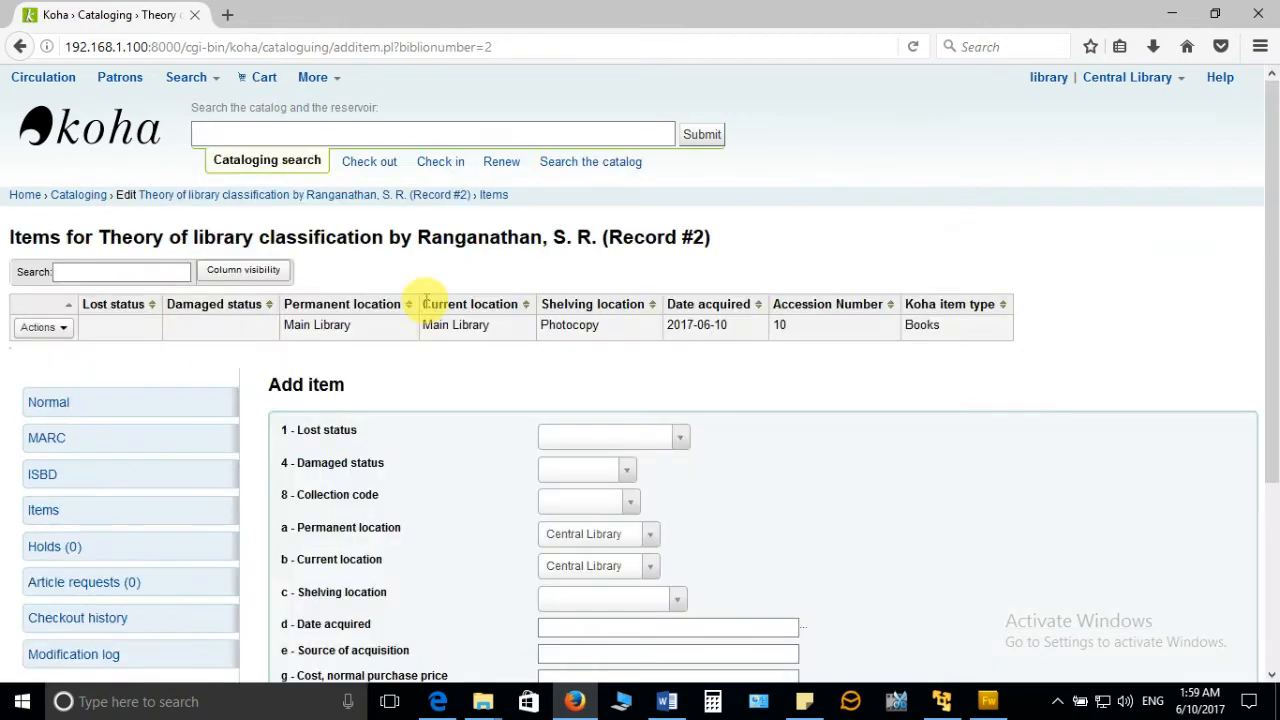
{"action": "left_click_drag", "start_coordinate": [1275, 210], "coordinate": [1272, 368]}
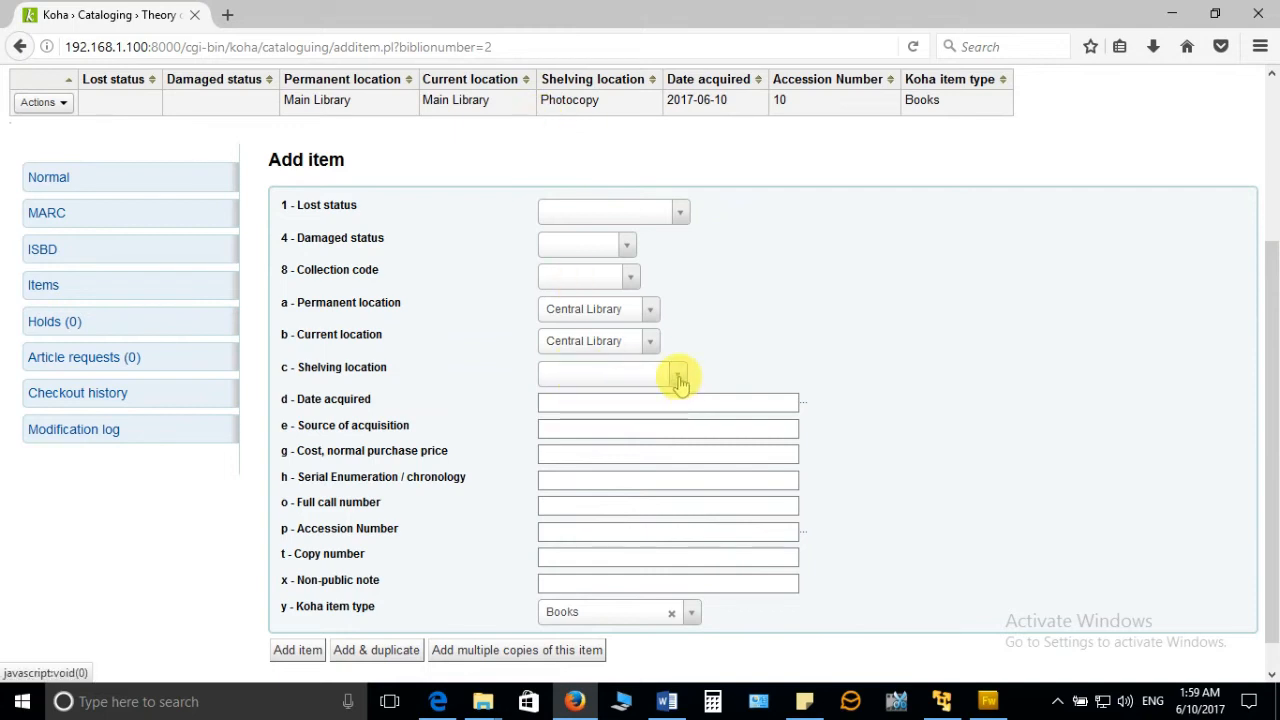
{"action": "left_click", "coordinate": [560, 529]}
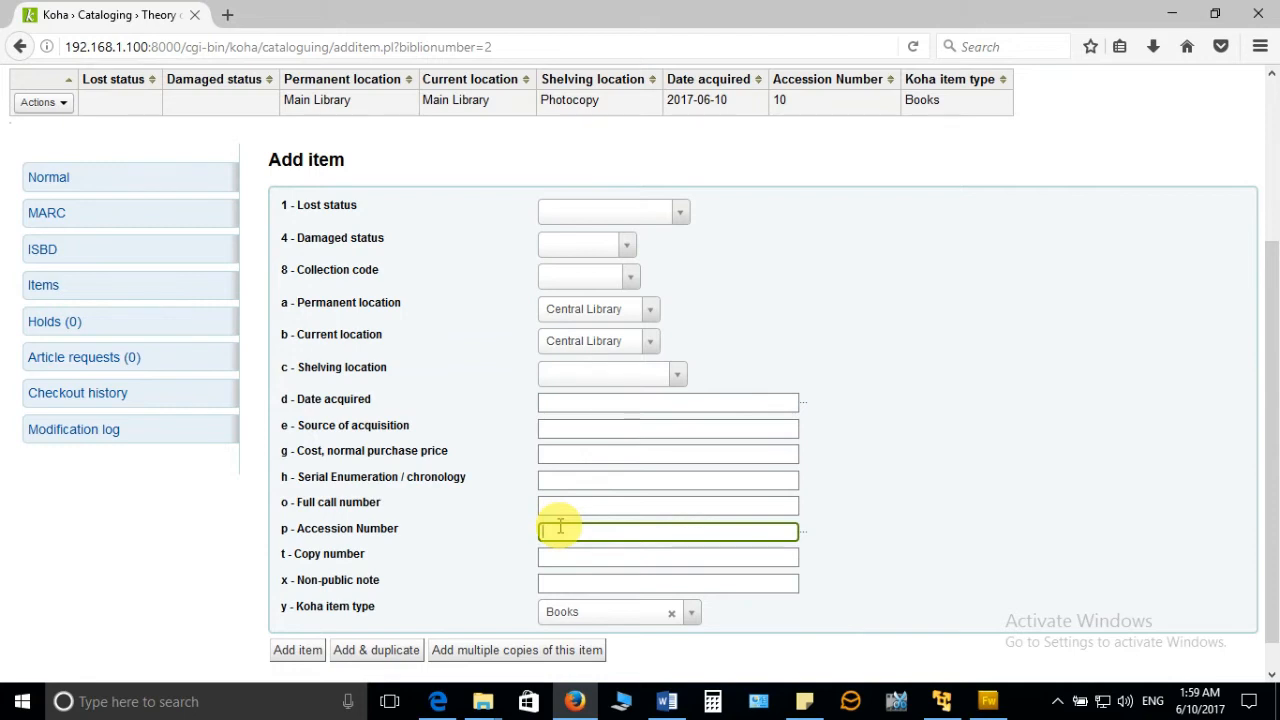
{"action": "scroll", "coordinate": [562, 525], "scroll_direction": "down", "scroll_amount": 1}
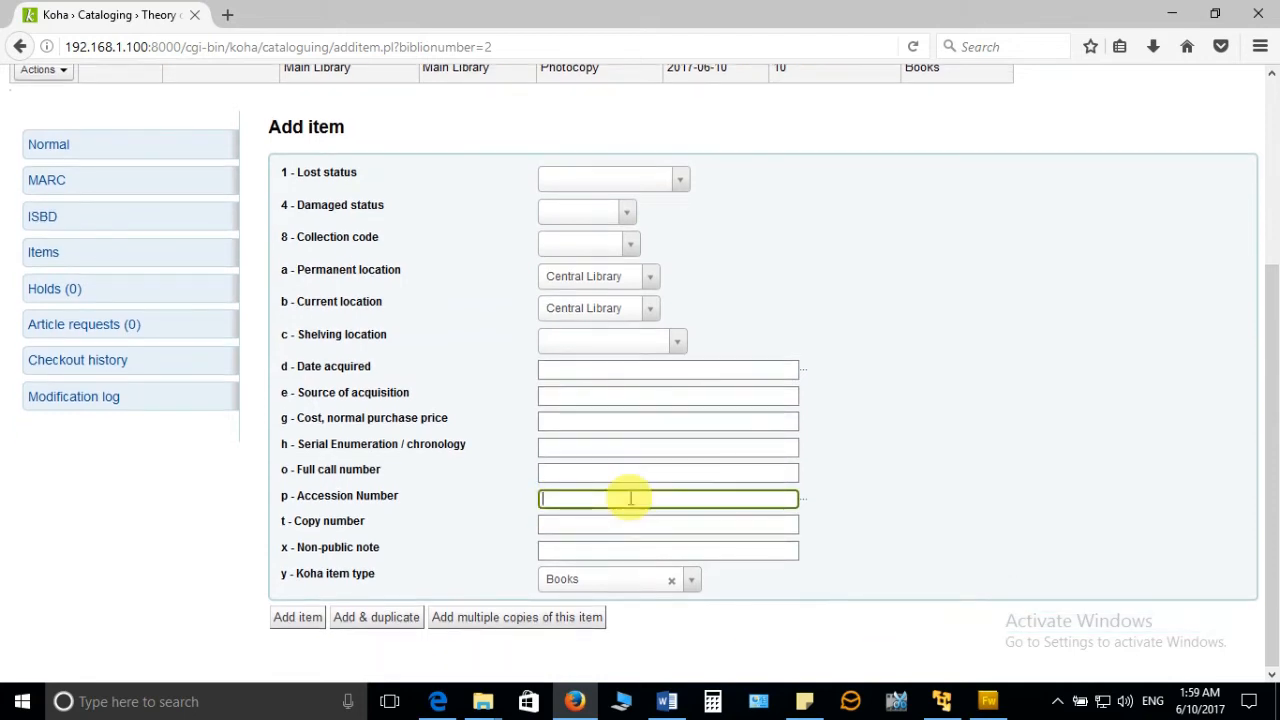
{"action": "left_click", "coordinate": [676, 500]}
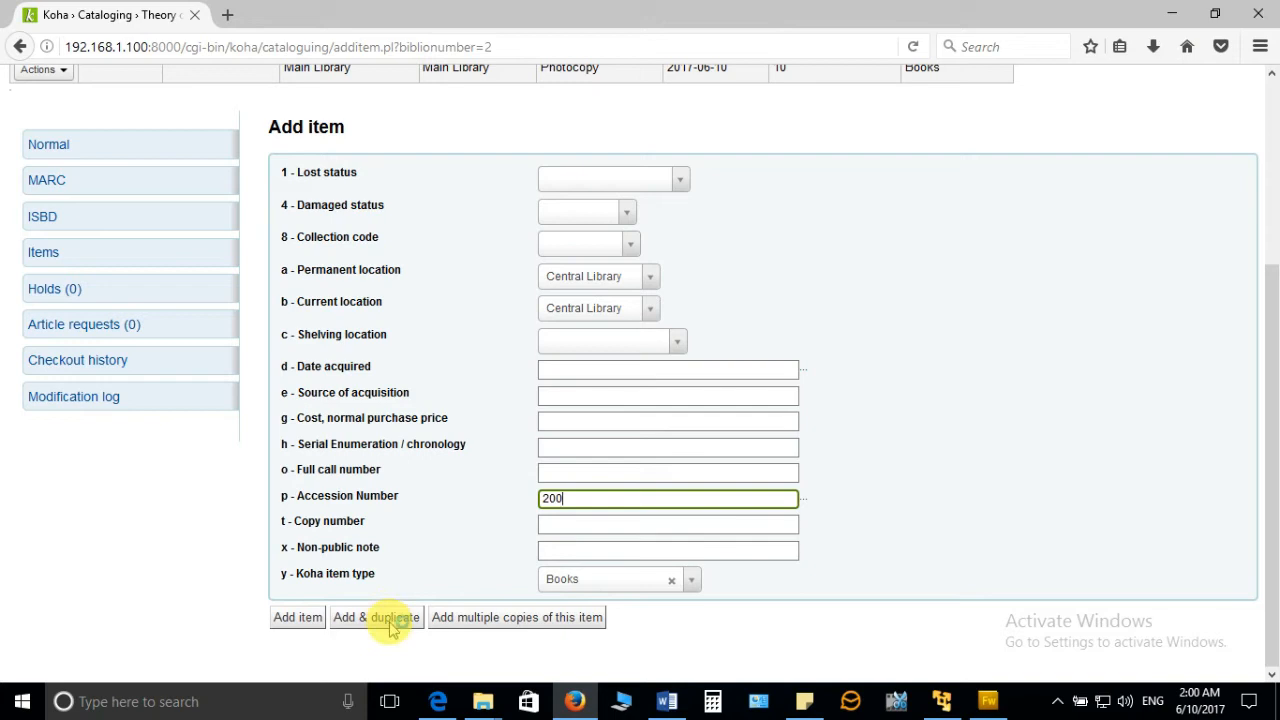
- Add multiple copies of the new item, with the number of copies set to 5
{"action": "left_click", "coordinate": [560, 617]}
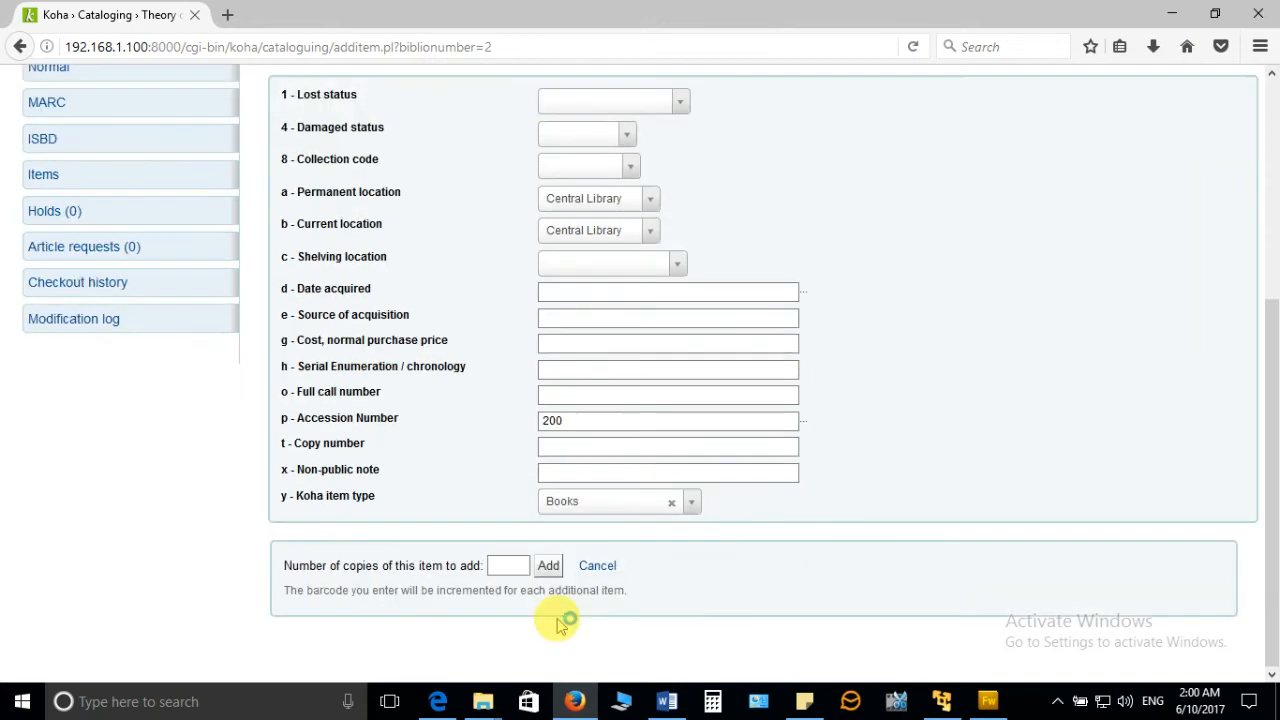
{"action": "left_click", "coordinate": [506, 567]}
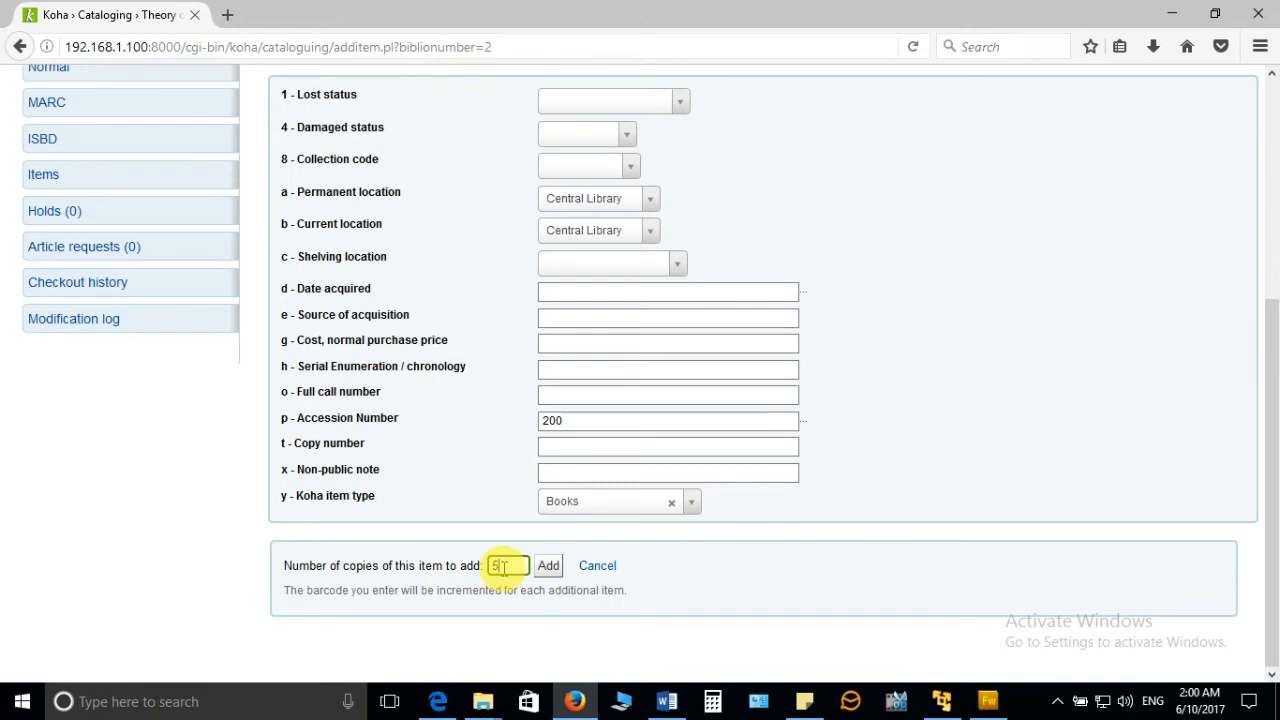
{"action": "key", "text": "Return"}
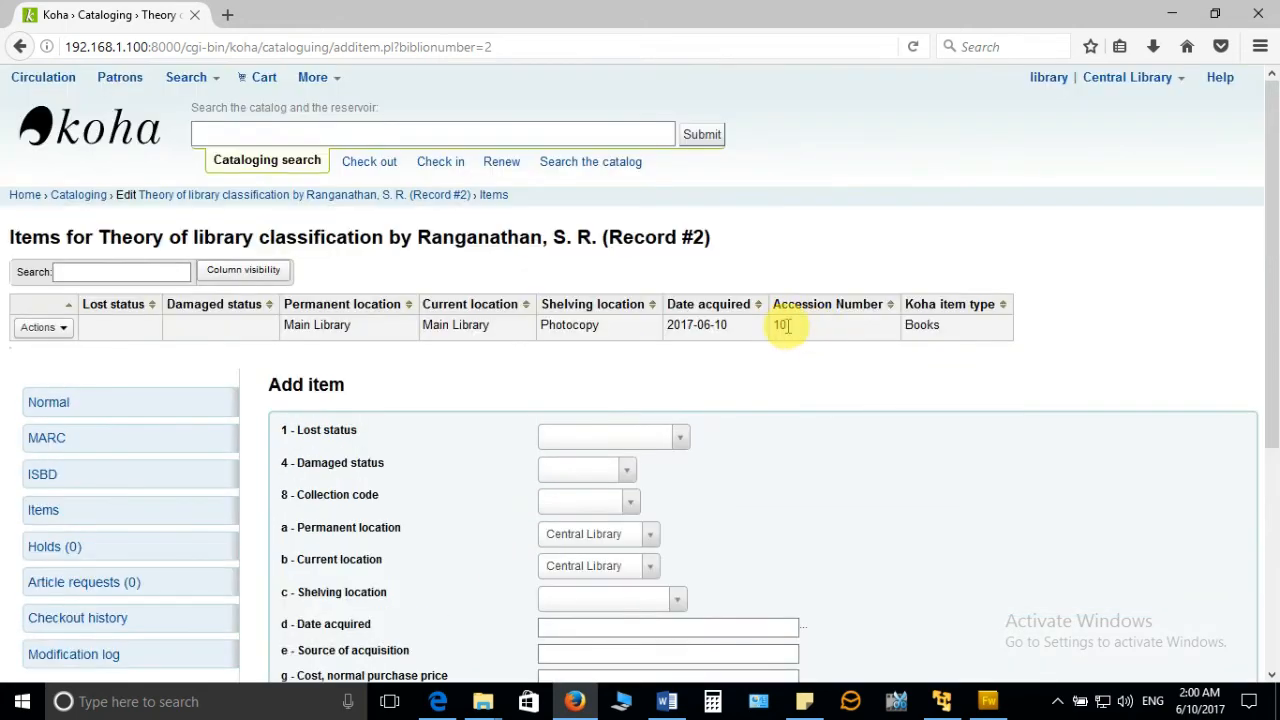
{"action": "scroll", "coordinate": [828, 325], "scroll_direction": "down", "scroll_amount": 5}
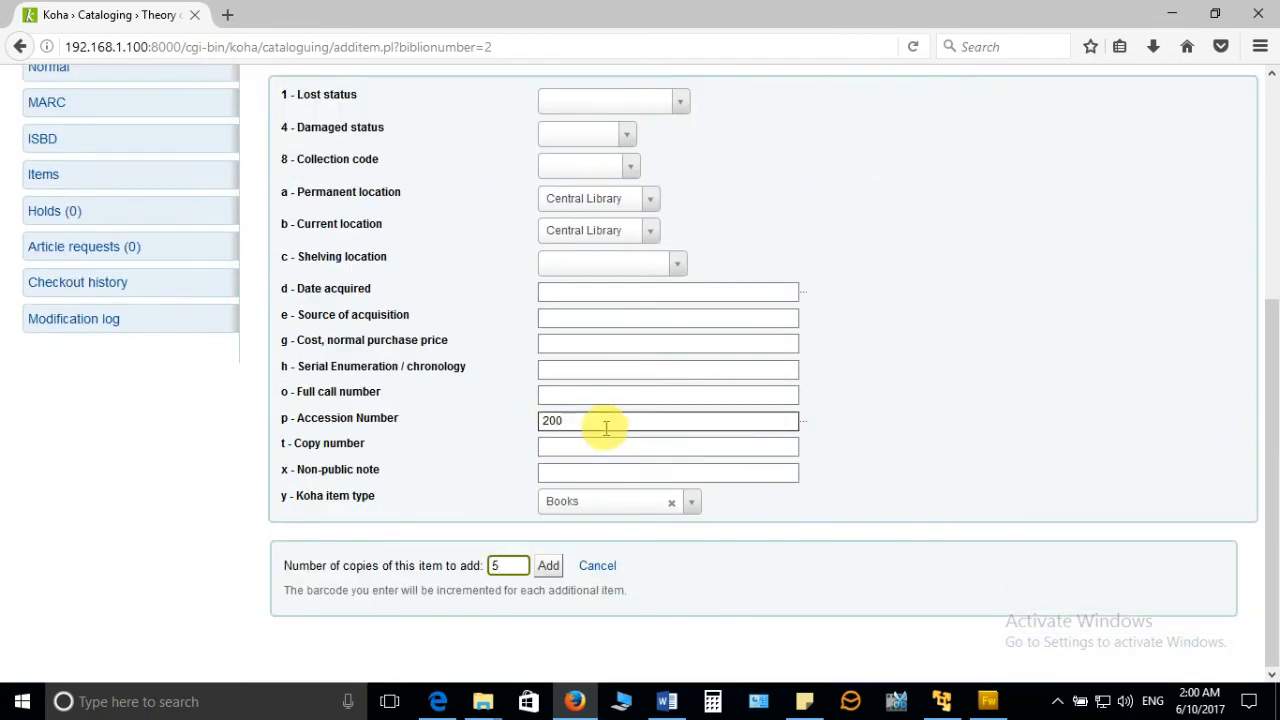
{"action": "left_click", "coordinate": [590, 474]}
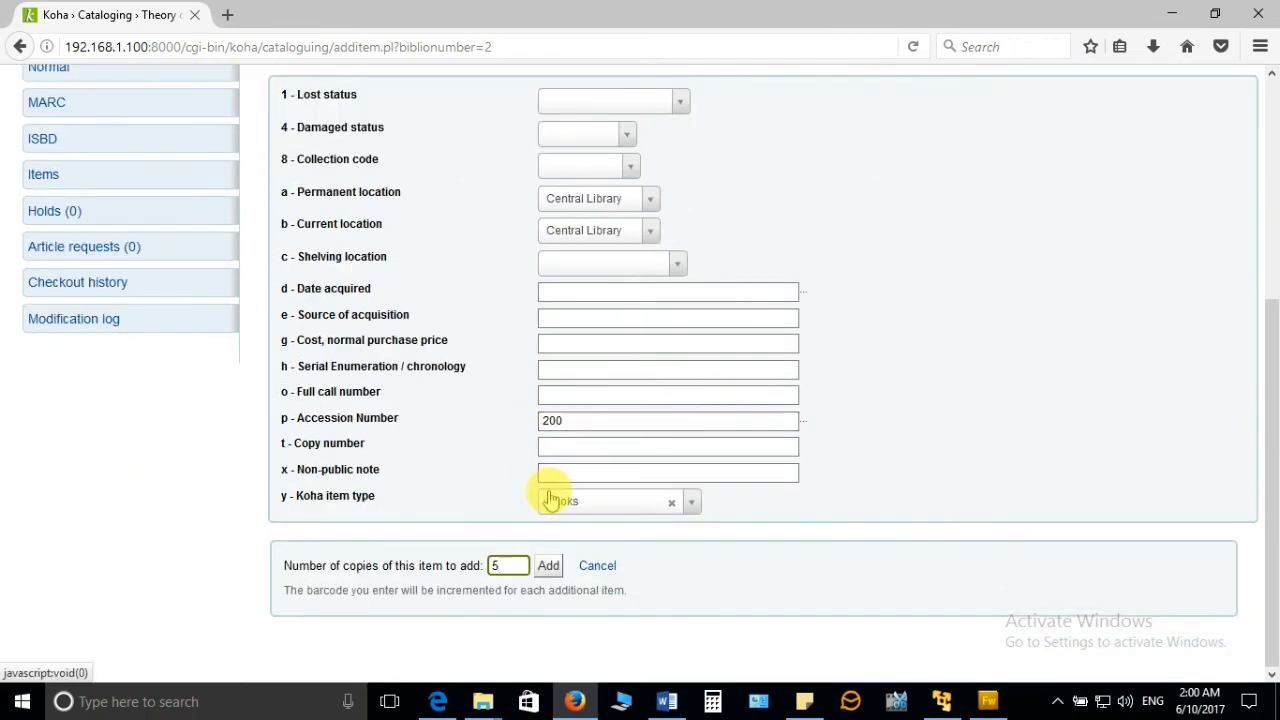
{"action": "scroll", "coordinate": [664, 402], "scroll_direction": "up", "scroll_amount": 5}
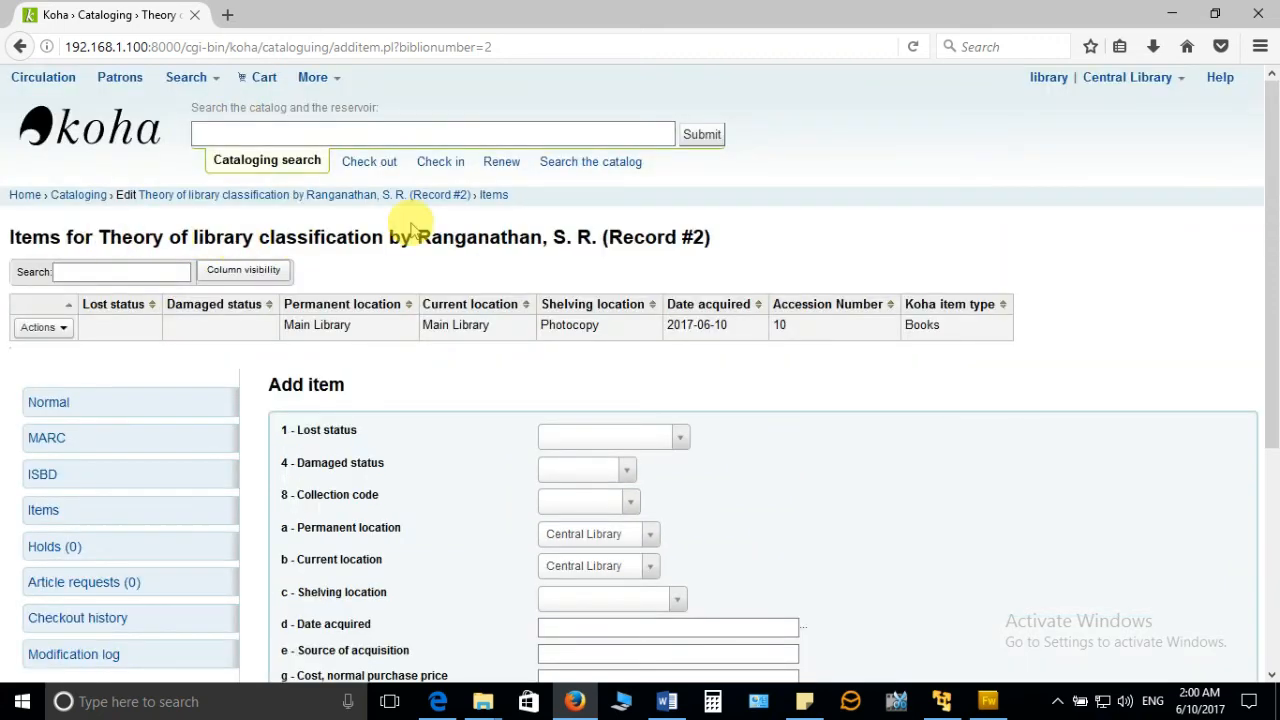
{"action": "scroll", "coordinate": [412, 230], "scroll_direction": "down", "scroll_amount": 3}
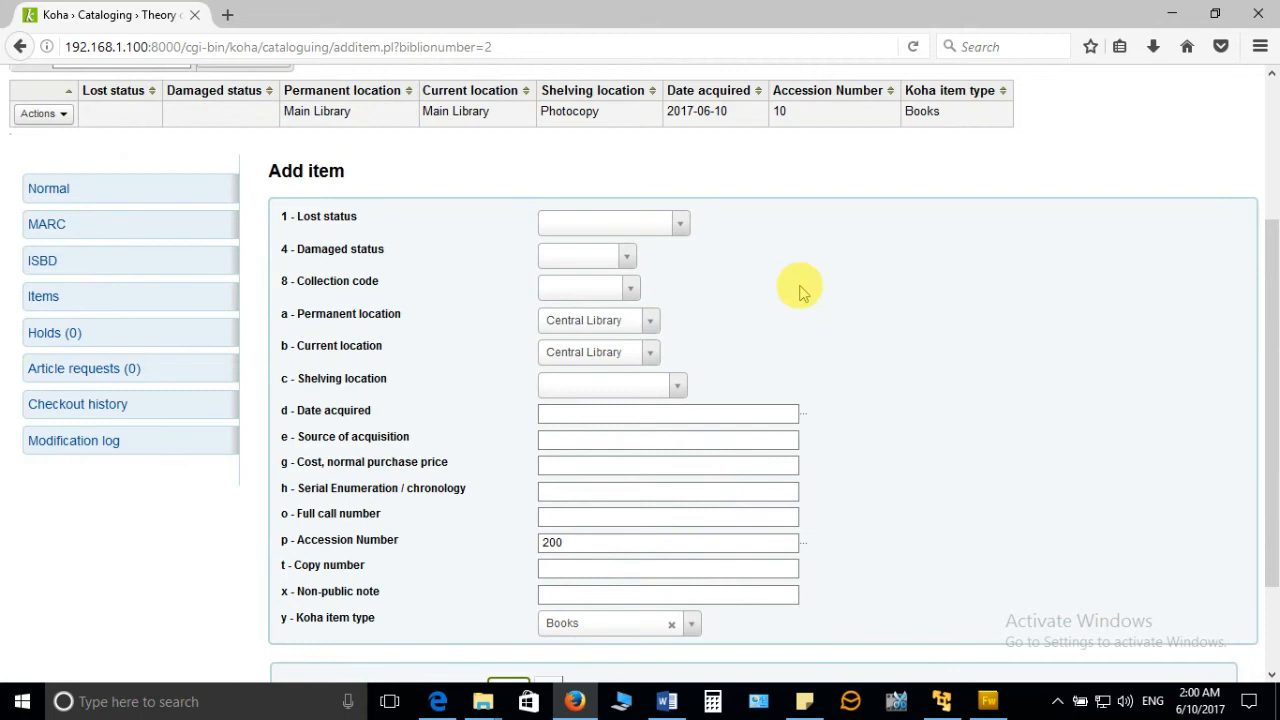
{"action": "scroll", "coordinate": [803, 286], "scroll_direction": "down", "scroll_amount": 2}
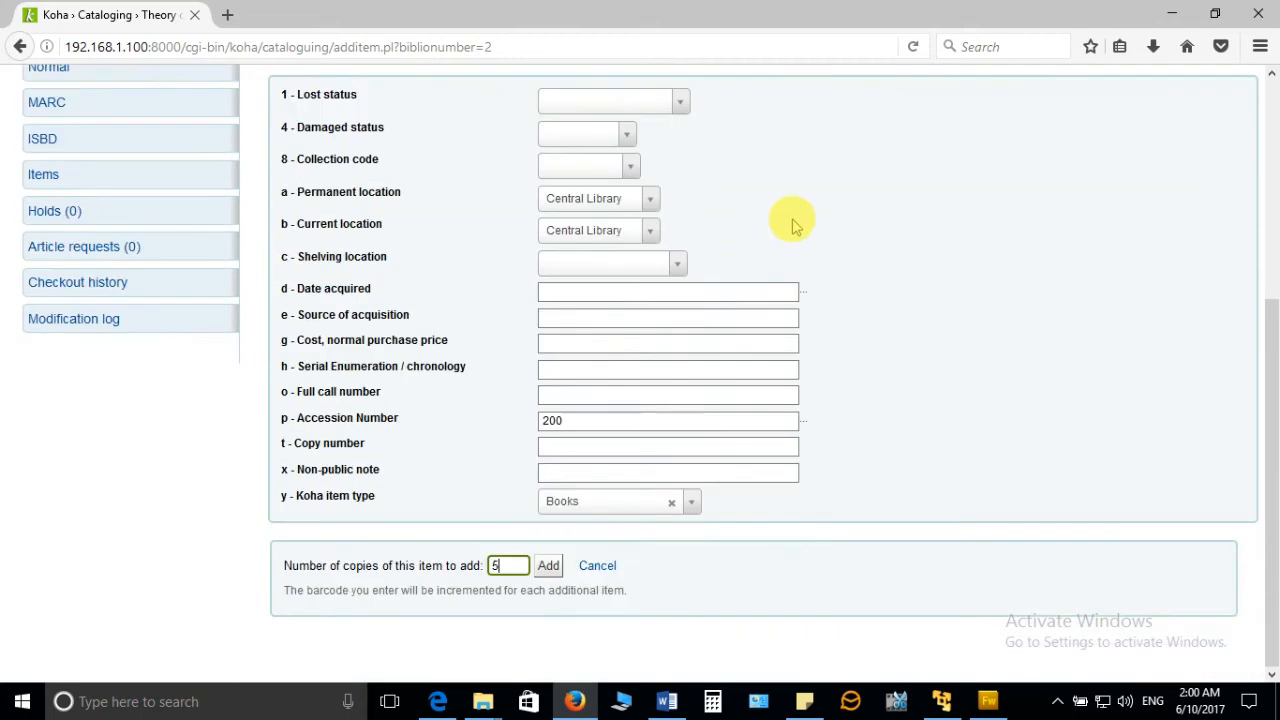
{"action": "left_click", "coordinate": [549, 568]}
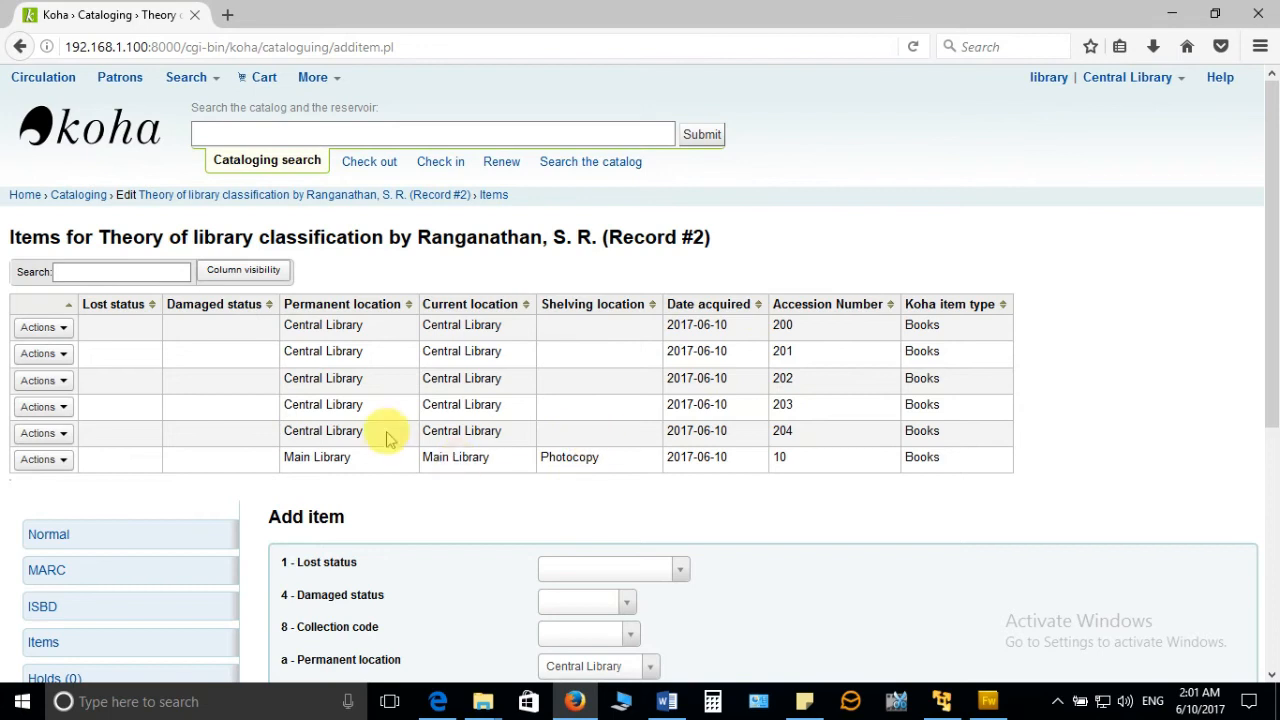
- Open the item with accession number 200 for editing
{"action": "scroll", "coordinate": [538, 458], "scroll_direction": "down", "scroll_amount": 1}
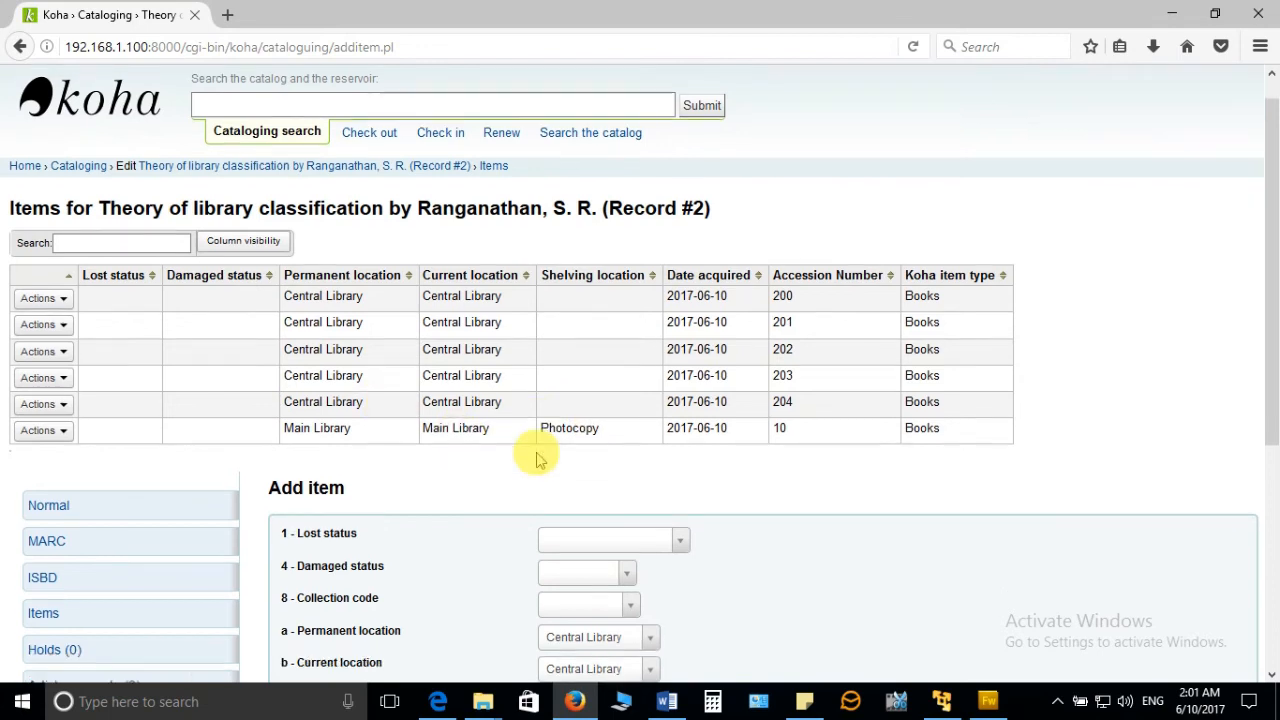
{"action": "scroll", "coordinate": [560, 540], "scroll_direction": "down", "scroll_amount": 2}
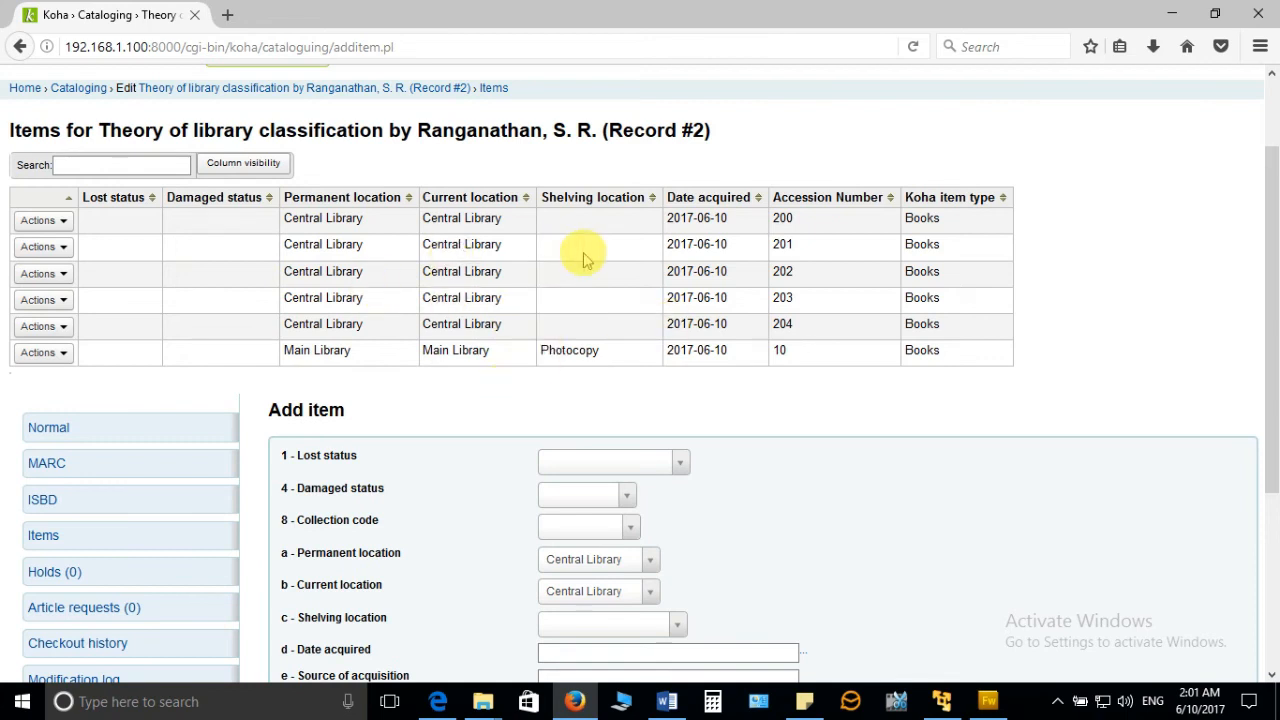
{"action": "scroll", "coordinate": [585, 258], "scroll_direction": "down", "scroll_amount": 3}
{"action": "scroll", "coordinate": [585, 252], "scroll_direction": "up", "scroll_amount": 4}
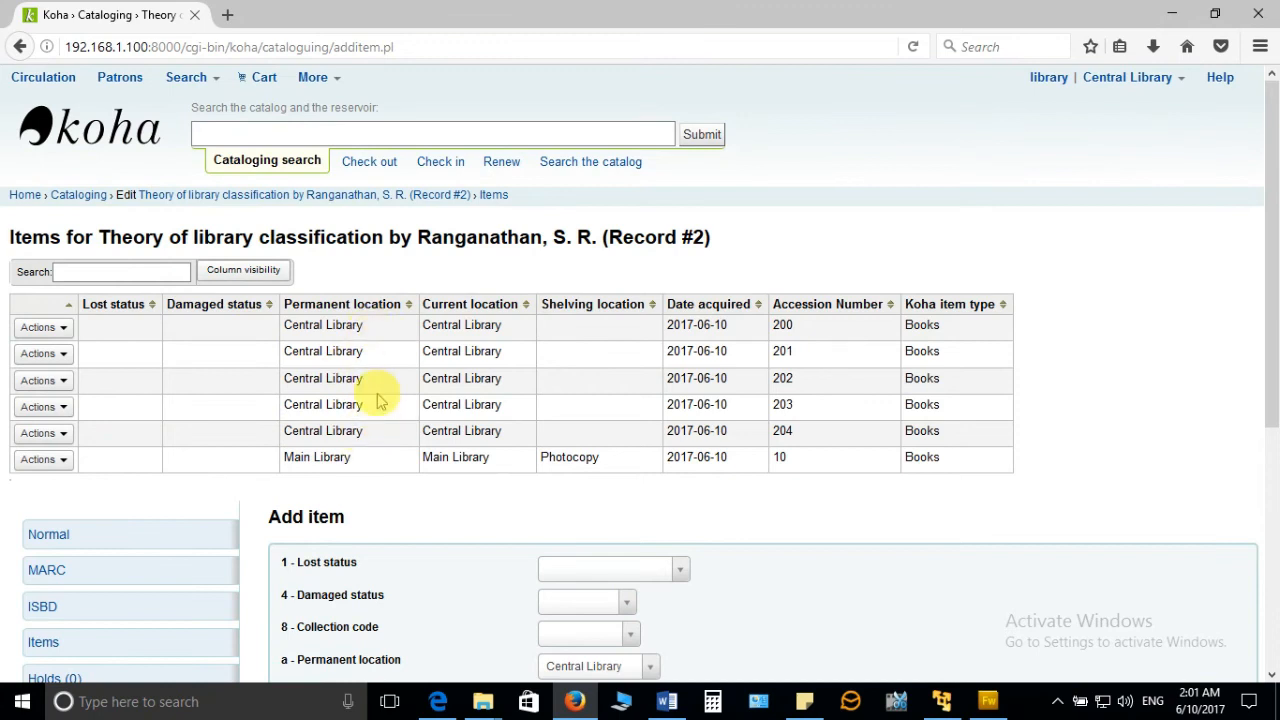
{"action": "left_click", "coordinate": [45, 327]}
{"action": "left_click", "coordinate": [45, 358]}
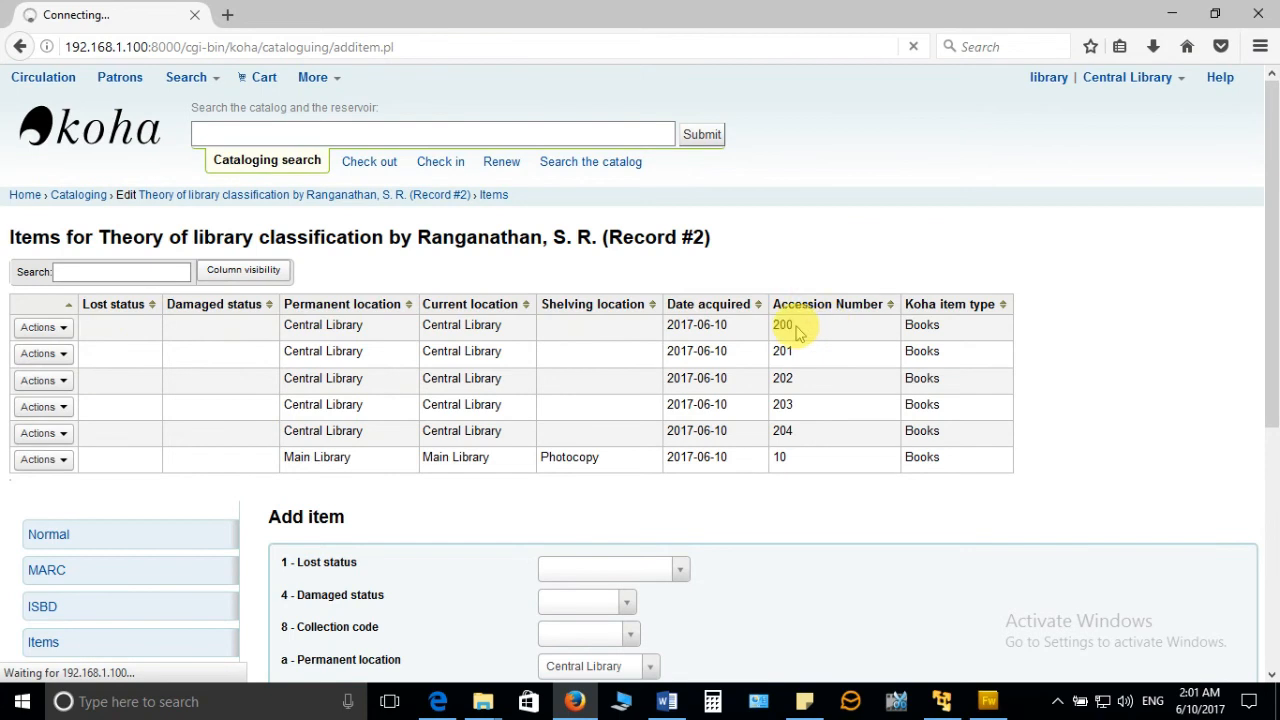
{"action": "scroll", "coordinate": [797, 332], "scroll_direction": "down", "scroll_amount": 4}
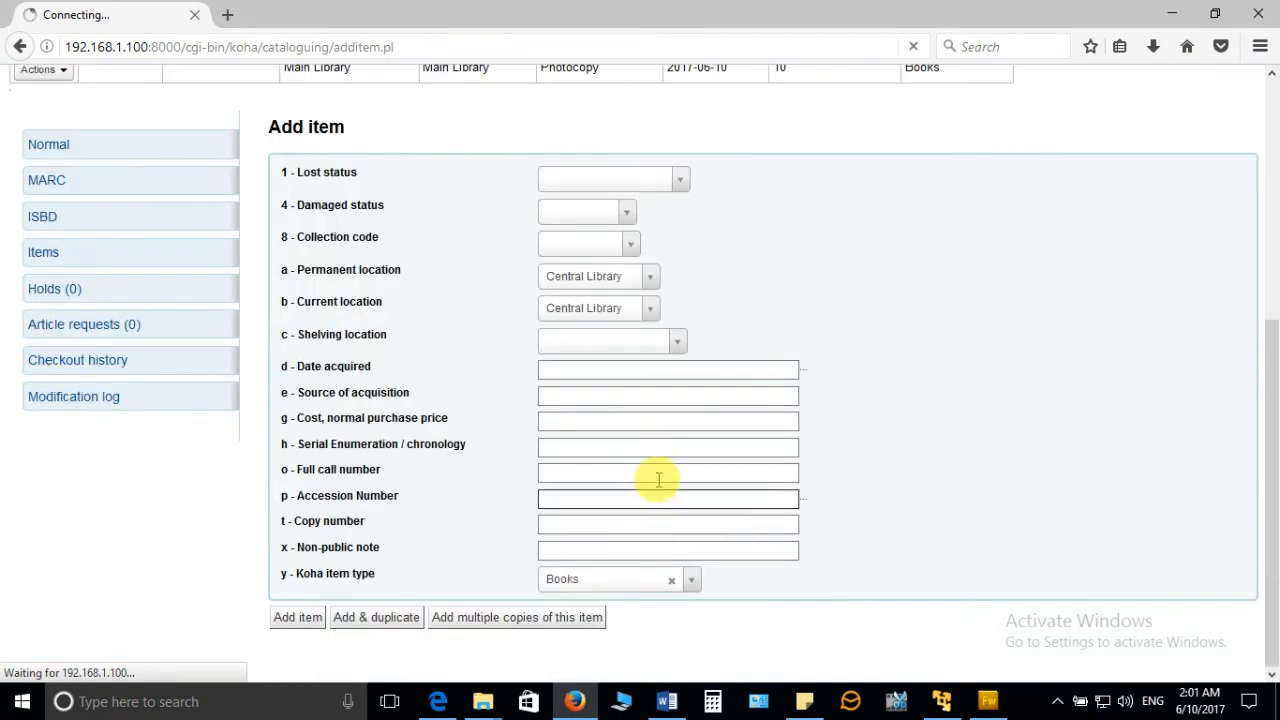
{"action": "left_click", "coordinate": [649, 447]}
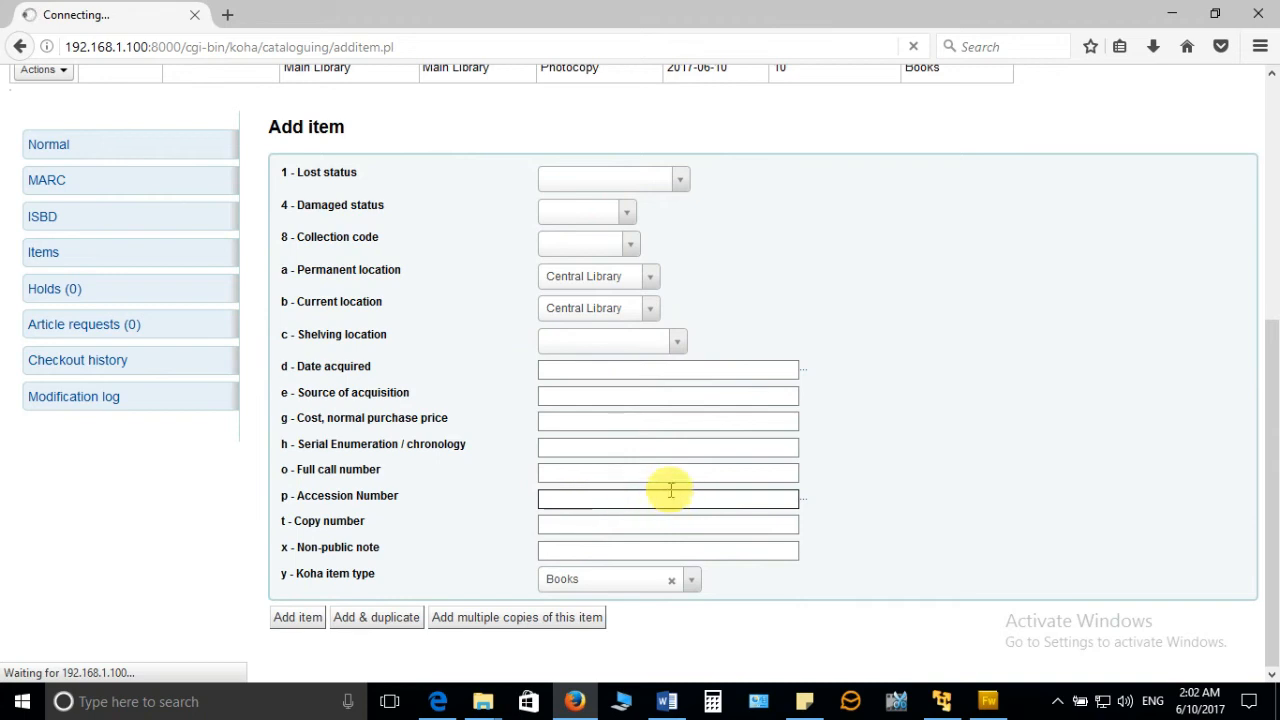
{"action": "scroll", "coordinate": [670, 490], "scroll_direction": "up", "scroll_amount": 5}
{"action": "scroll", "coordinate": [670, 490], "scroll_direction": "up", "scroll_amount": 1}
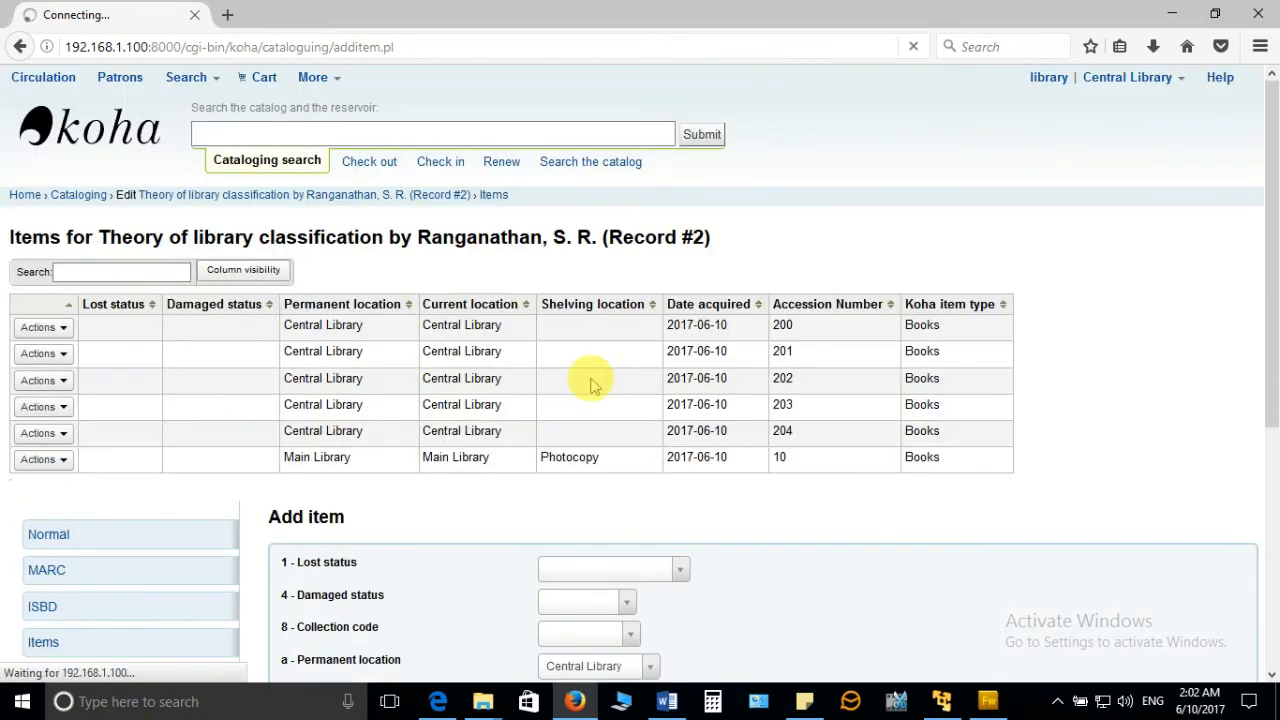
{"action": "scroll", "coordinate": [628, 322], "scroll_direction": "down", "scroll_amount": 6}
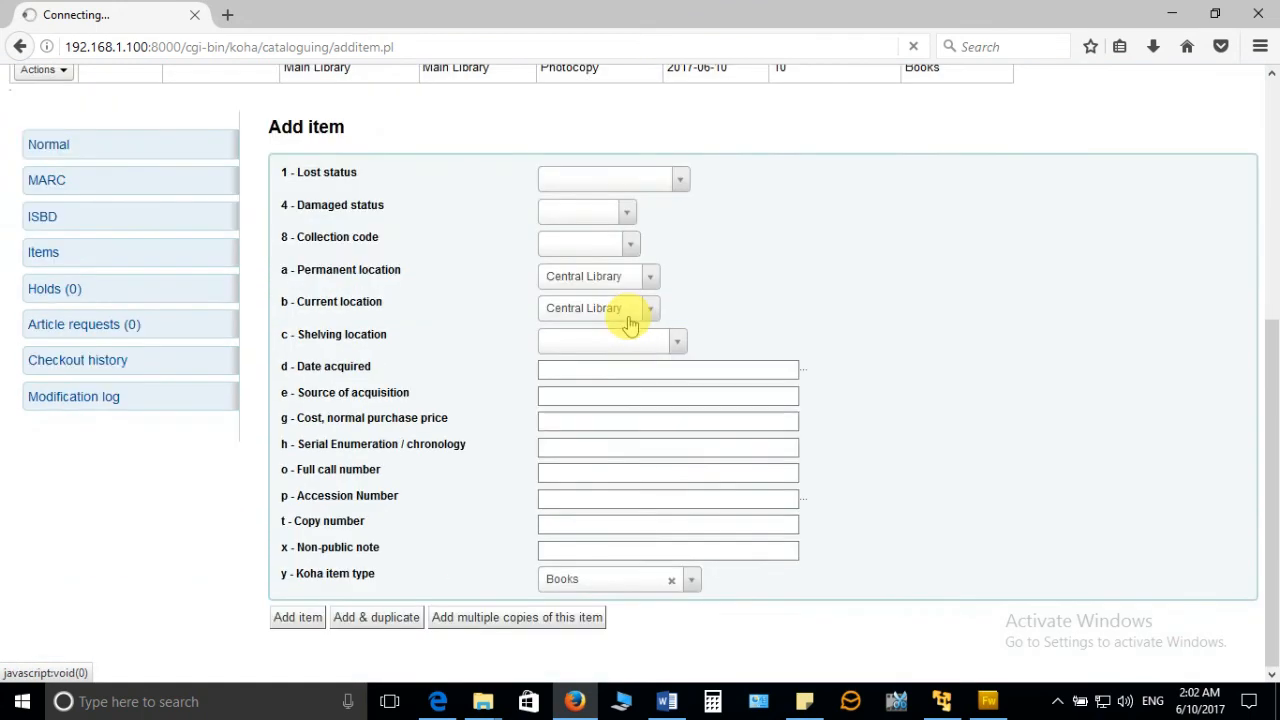
{"action": "scroll", "coordinate": [640, 315], "scroll_direction": "up", "scroll_amount": 6}
{"action": "scroll", "coordinate": [620, 380], "scroll_direction": "down", "scroll_amount": 6}
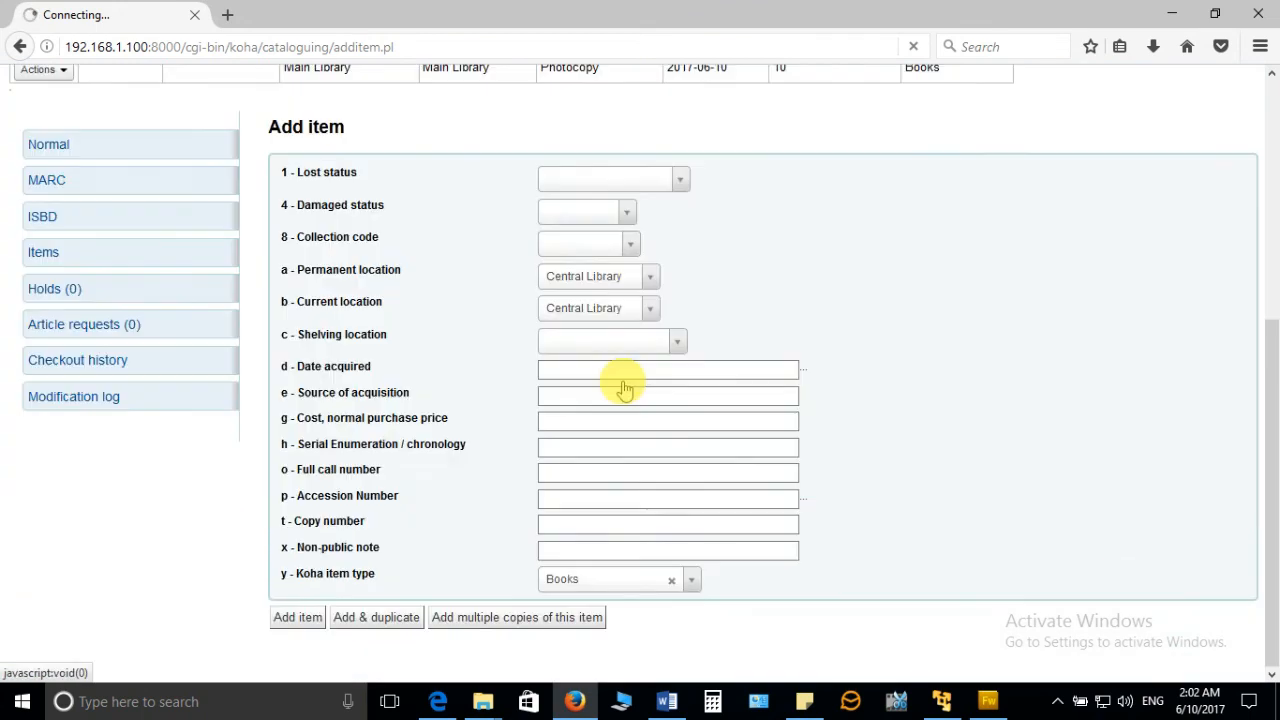
{"action": "scroll", "coordinate": [622, 388], "scroll_direction": "up", "scroll_amount": 6}
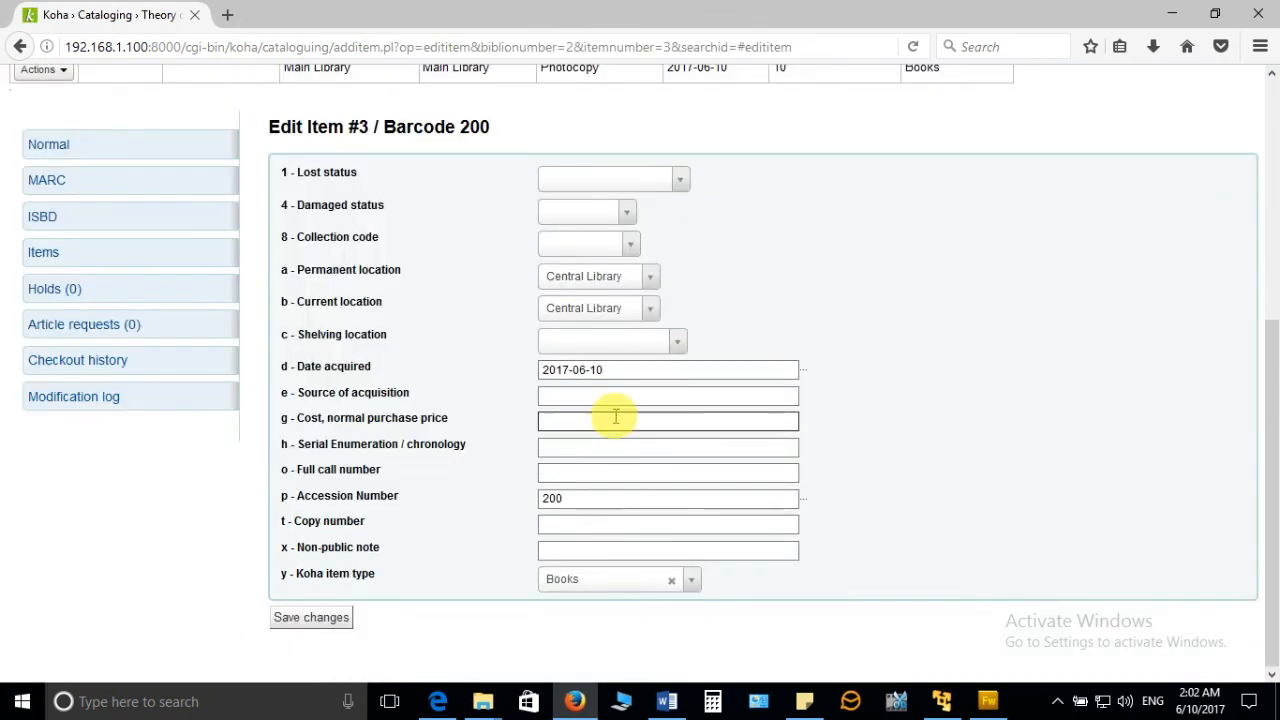
- Set both the permanent location and the current location of item 200 to Main Library
{"action": "left_click", "coordinate": [641, 277]}
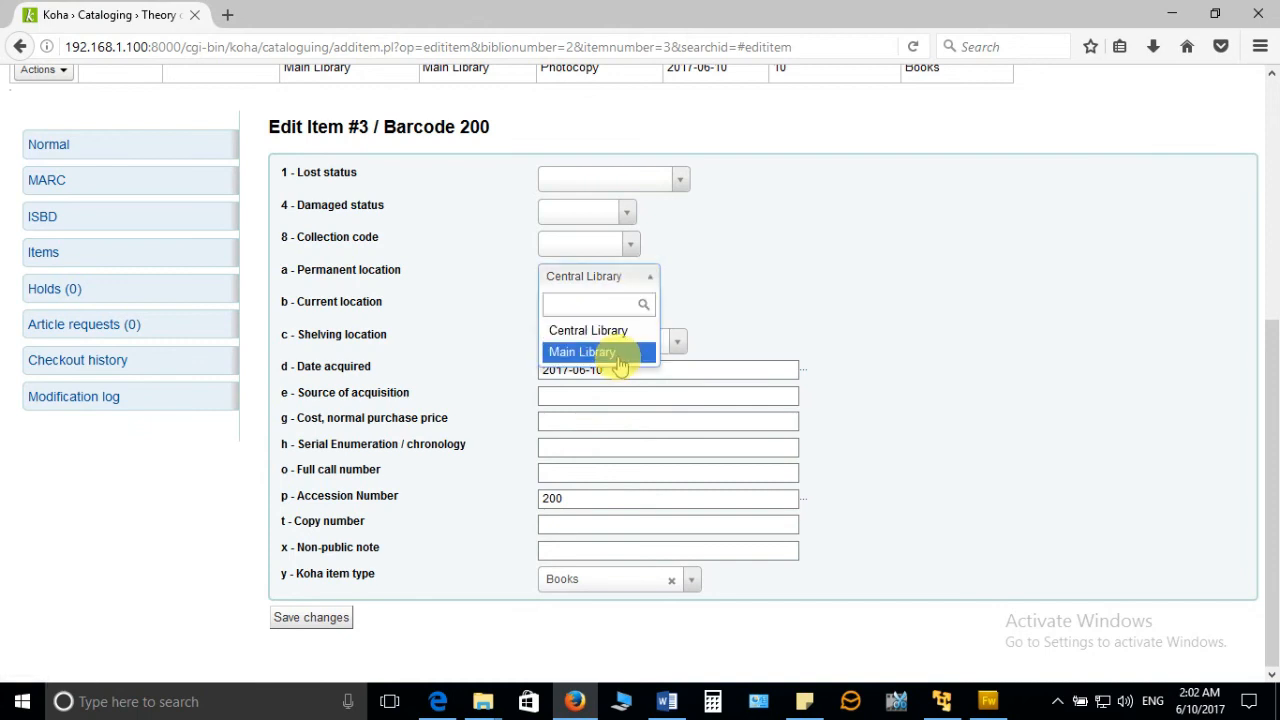
{"action": "left_click", "coordinate": [617, 356]}
{"action": "left_click", "coordinate": [634, 308]}
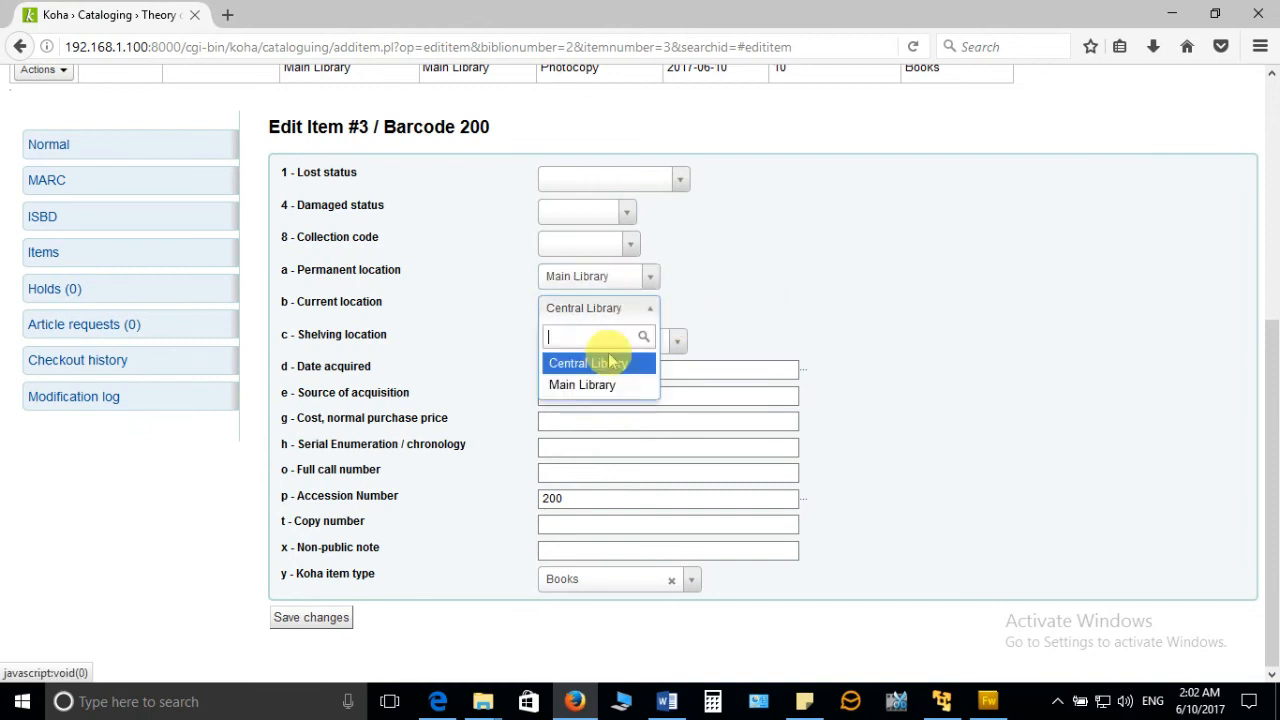
{"action": "left_click", "coordinate": [605, 383]}
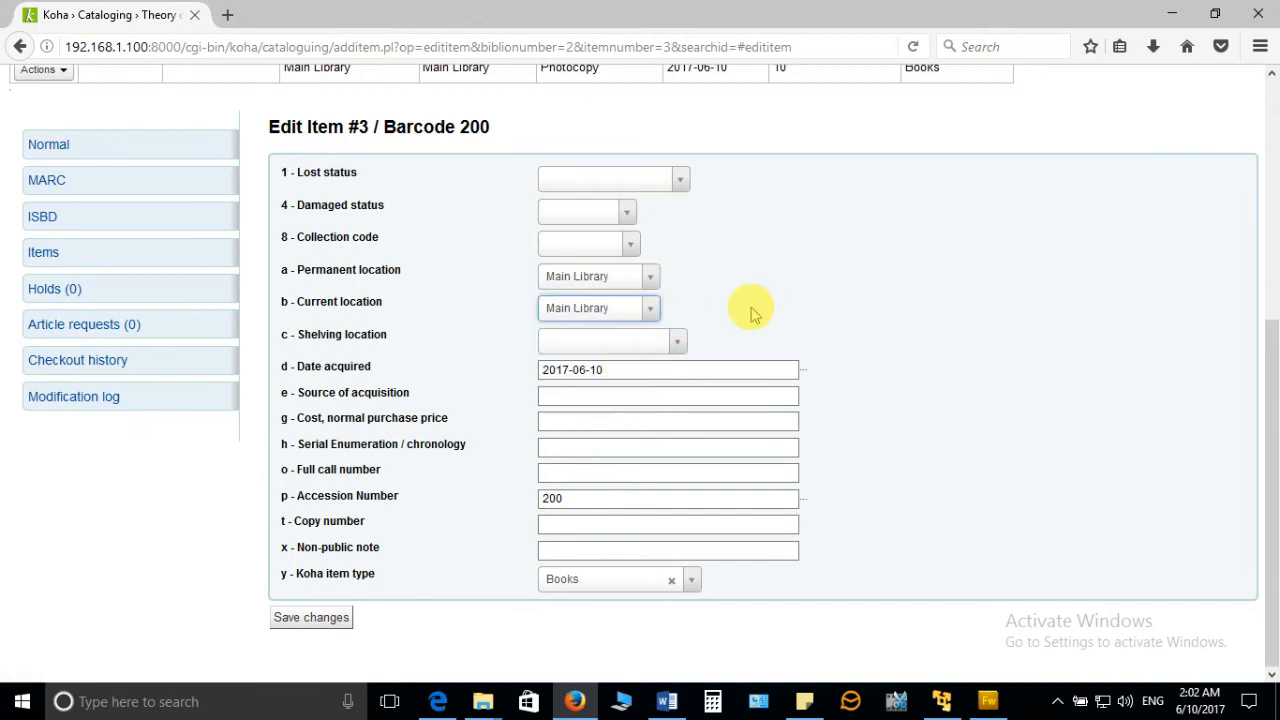
- Set the item's shelving location to General Stacks and save the changes
{"action": "left_click", "coordinate": [679, 345]}
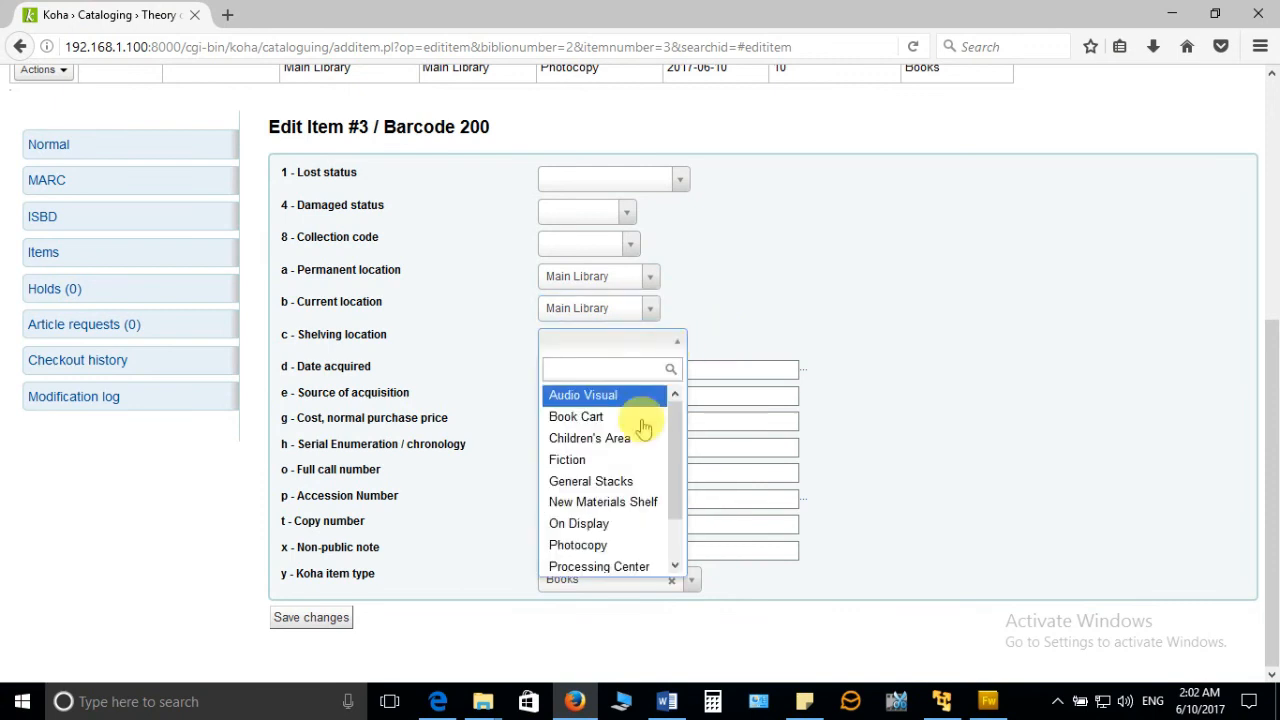
{"action": "left_click", "coordinate": [617, 489]}
{"action": "scroll", "coordinate": [929, 371], "scroll_direction": "up", "scroll_amount": 2}
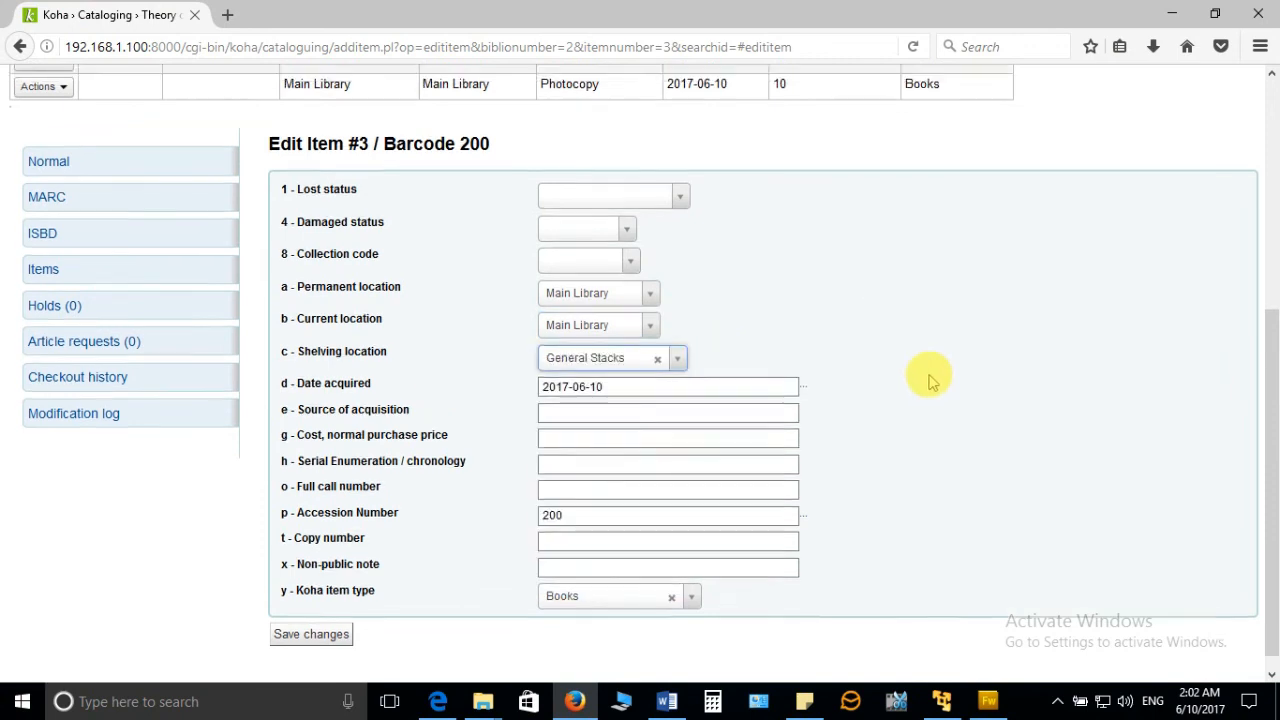
{"action": "scroll", "coordinate": [610, 462], "scroll_direction": "up", "scroll_amount": 3}
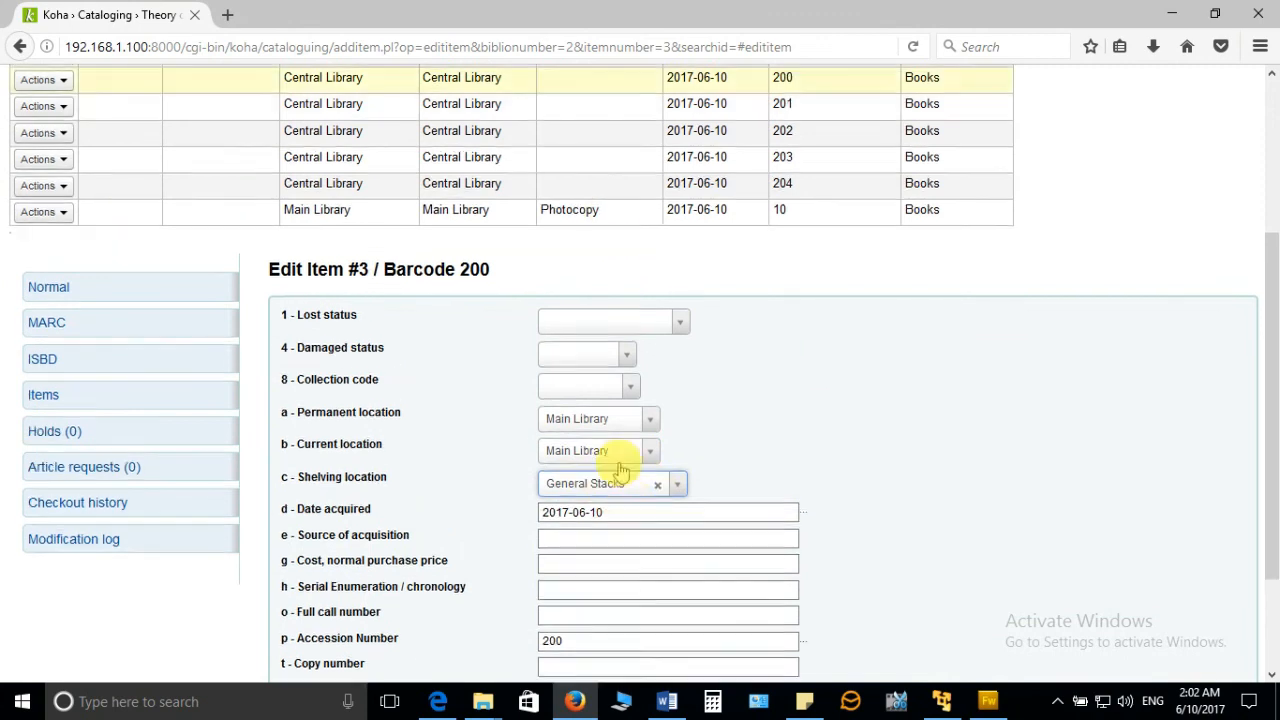
{"action": "scroll", "coordinate": [826, 494], "scroll_direction": "down", "scroll_amount": 7}
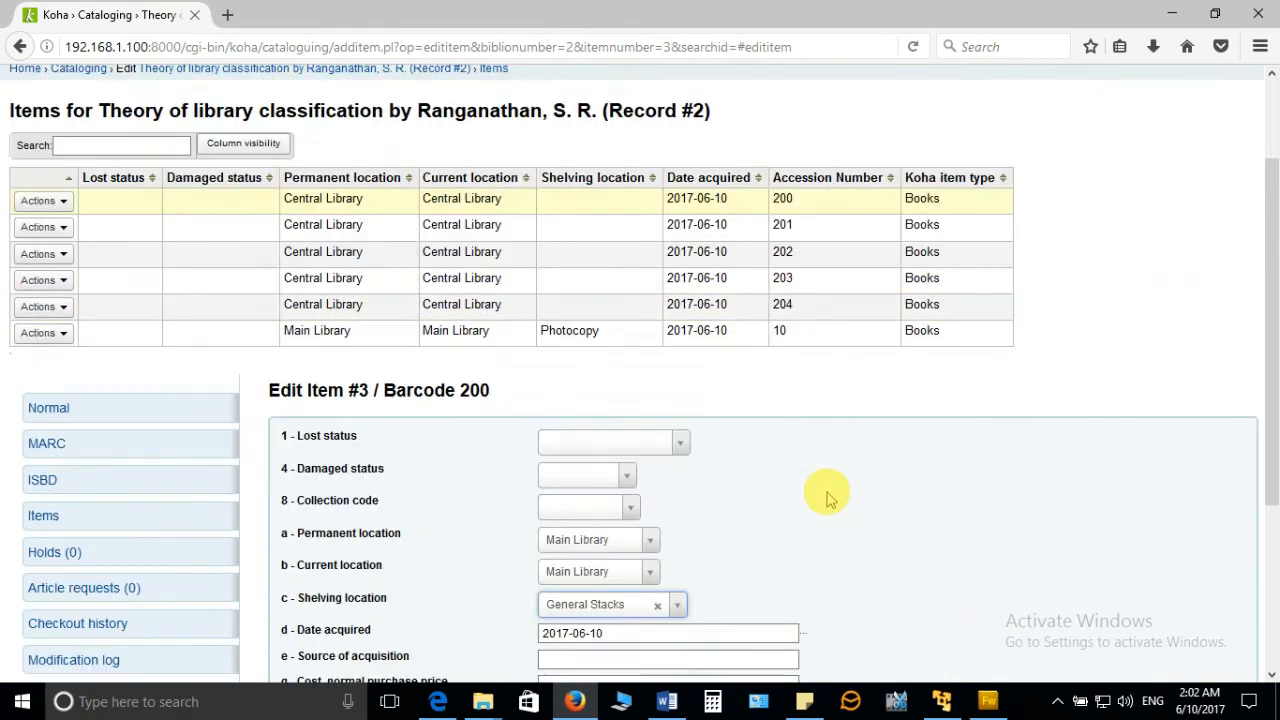
{"action": "left_click", "coordinate": [335, 620]}
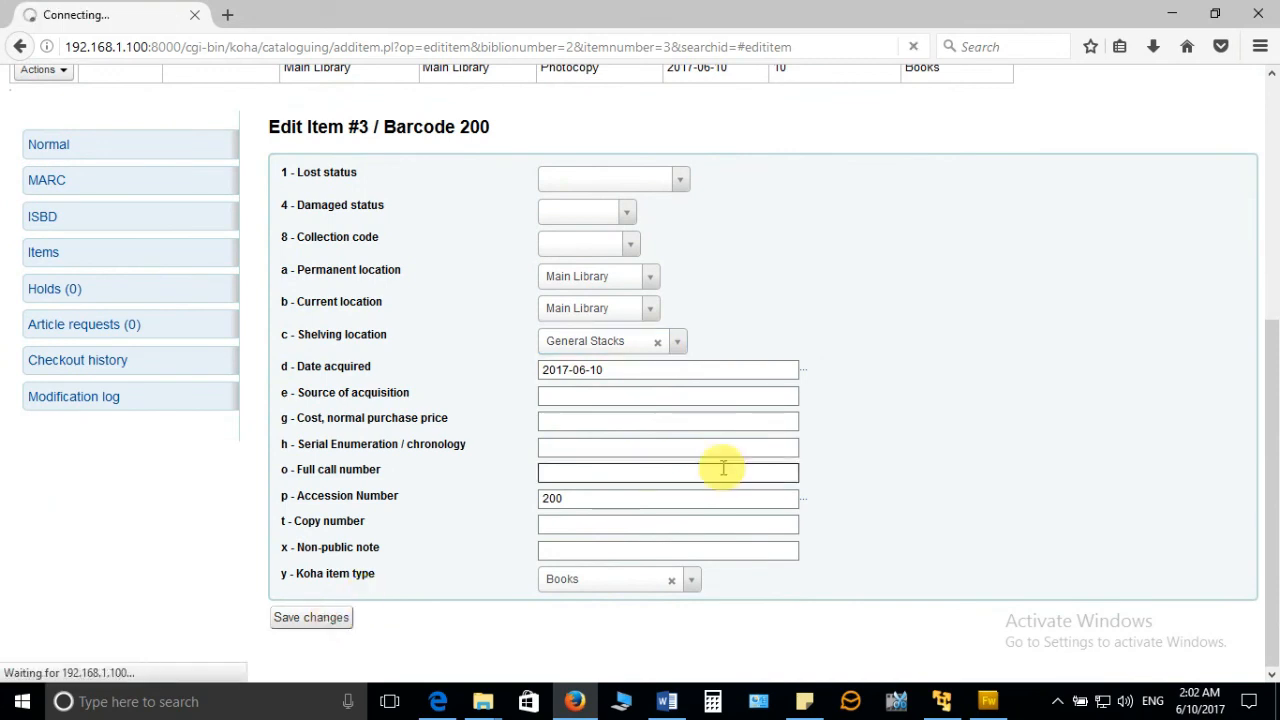
- Check the shelving location of the item with accession number 200 in the record's items table
{"action": "scroll", "coordinate": [724, 474], "scroll_direction": "up", "scroll_amount": 4}
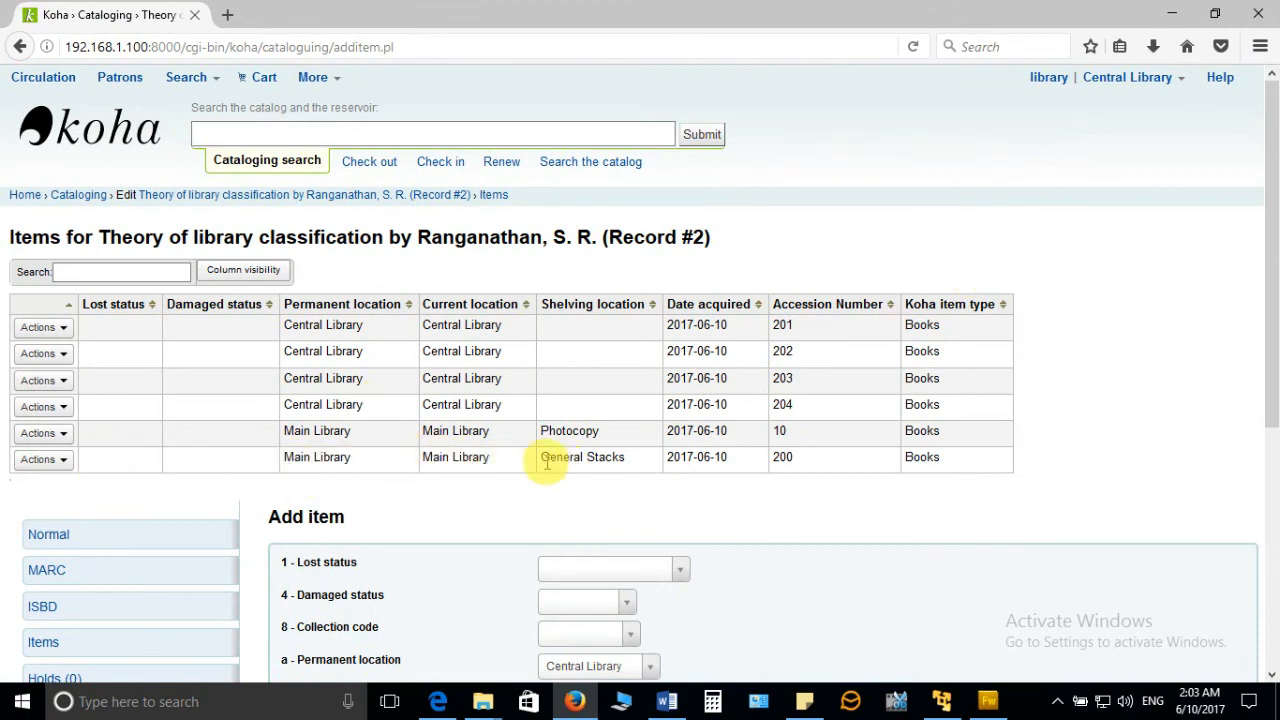
{"action": "left_click_drag", "start_coordinate": [545, 457], "coordinate": [618, 460]}
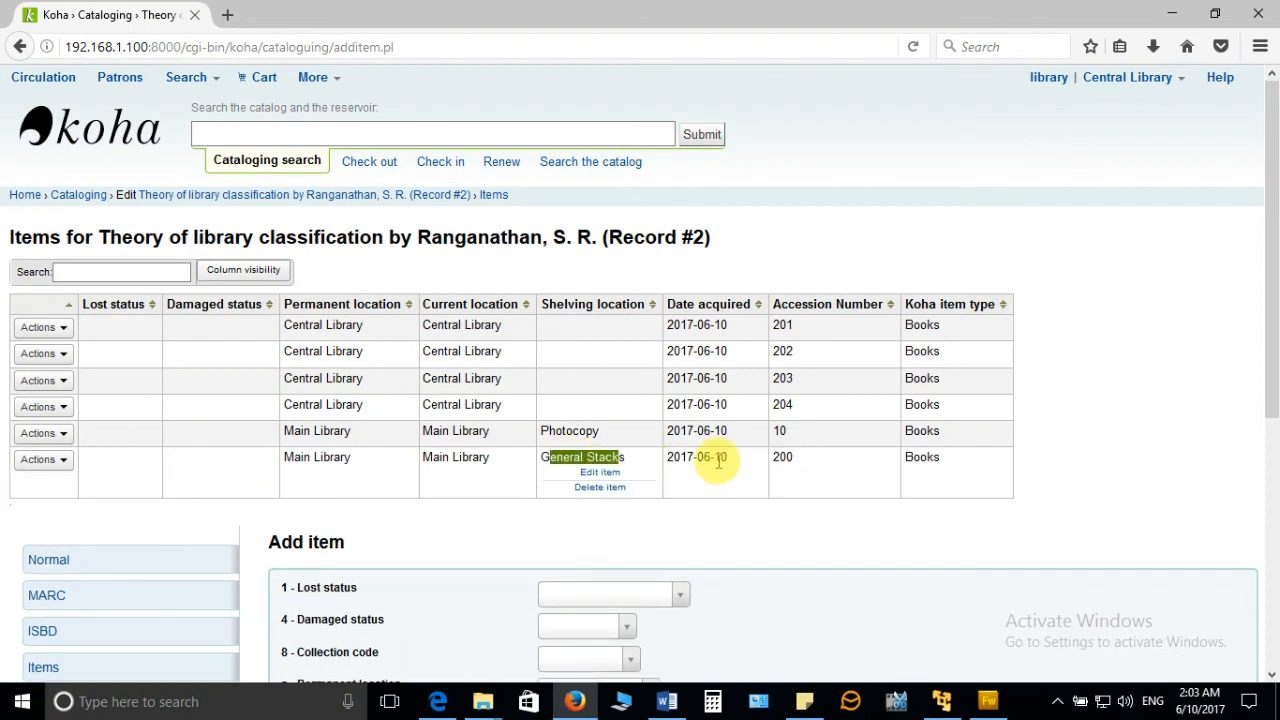
{"action": "left_click", "coordinate": [1145, 428]}
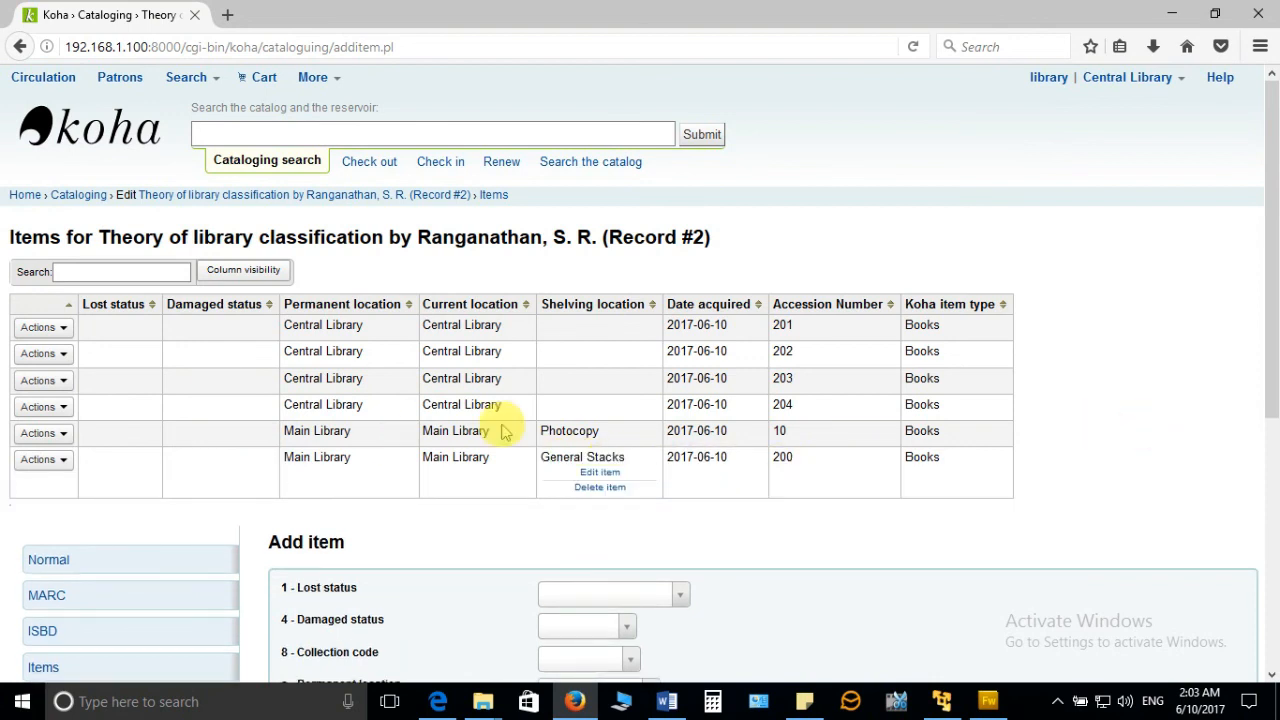